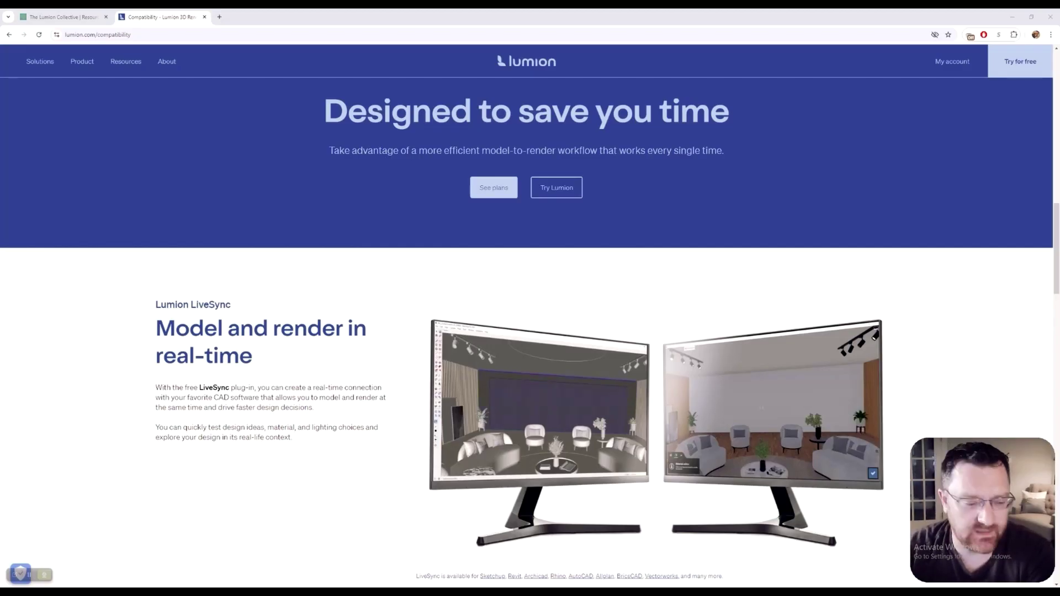
# Review the LiveSync-supported CAD programs on the Lumion compatibility page, then switch to SketchUp and reposition the Lumion LiveSync toolbar
pyautogui.scroll(-7, 526, 331)
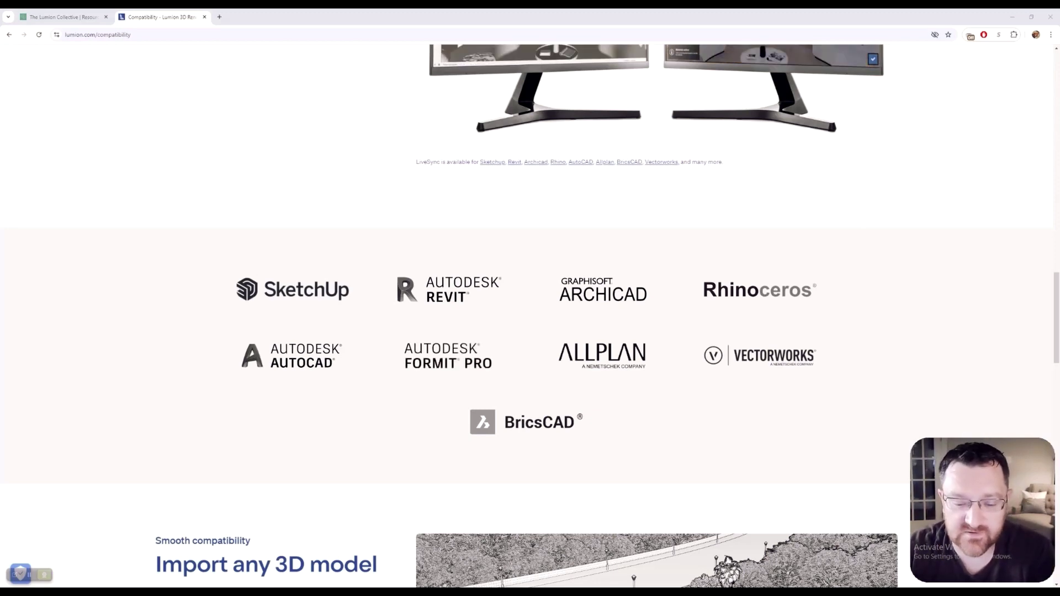
pyautogui.hotkey('alt', 'Tab')
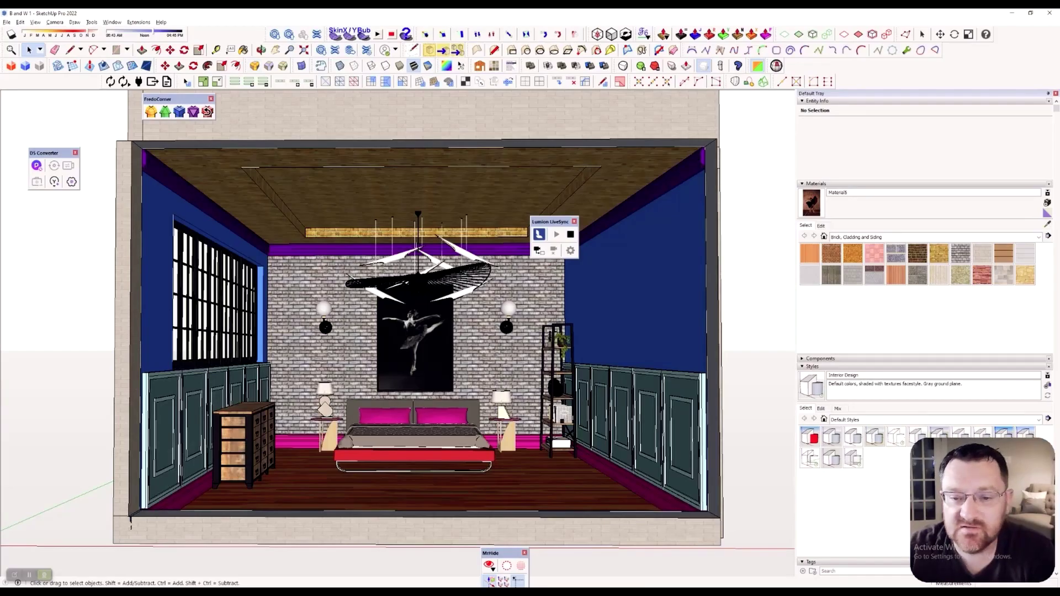
pyautogui.moveTo(550, 221); pyautogui.dragTo(514, 272)
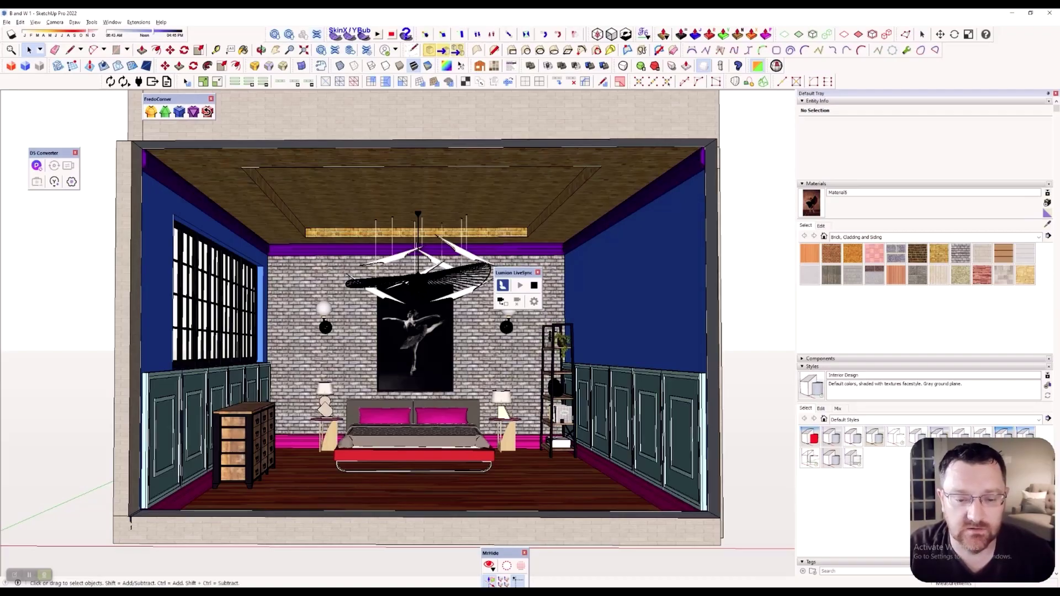
# Push/Pull the lower part of the building's plain exterior side wall outward into a large block, and move the MrHide toolbar aside
pyautogui.moveTo(497, 309); pyautogui.dragTo(232, 309, button='middle')
pyautogui.keyDown('shift'); pyautogui.moveTo(464, 387); pyautogui.dragTo(325, 232, button='middle'); pyautogui.keyUp('shift')
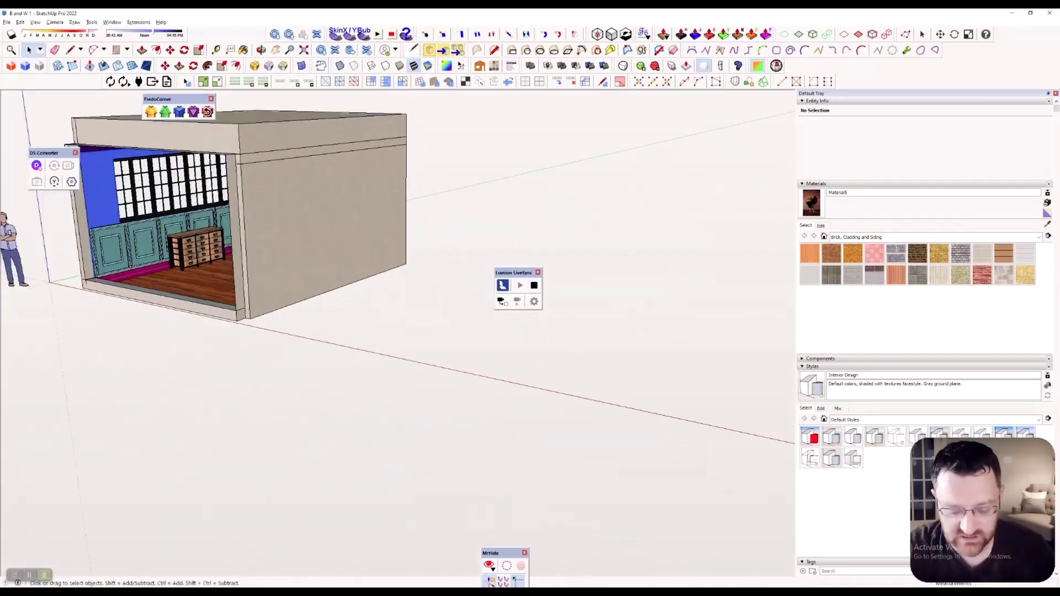
pyautogui.press('p')
pyautogui.click(325, 232)
pyautogui.click(503, 249)
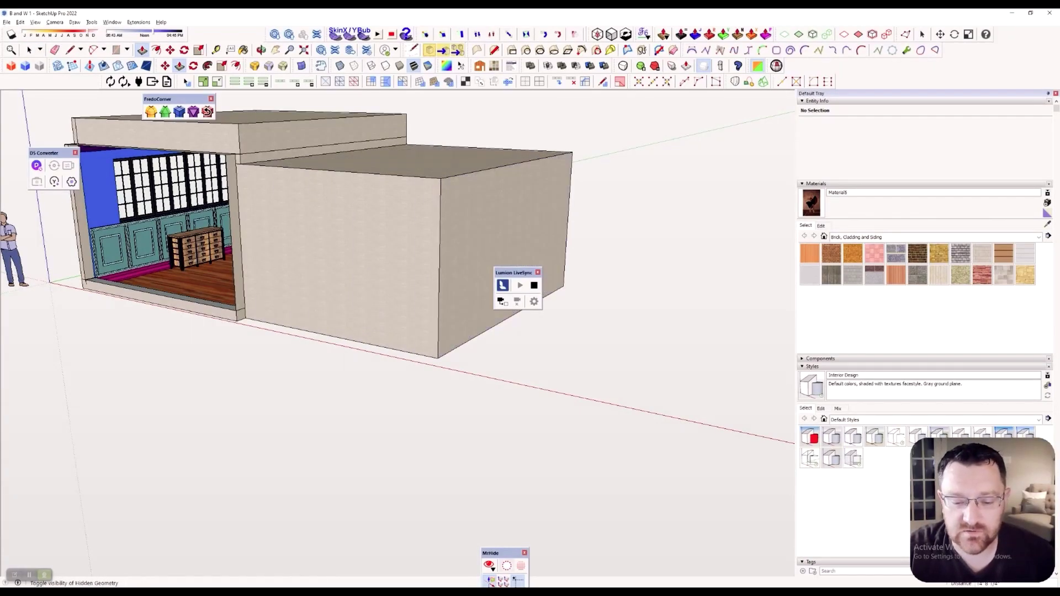
pyautogui.moveTo(500, 552); pyautogui.dragTo(323, 539)
# Switch to Lumion and inspect the synced wall extension from outside, then return inside to the bedroom view
pyautogui.hotkey('alt', 'Tab')
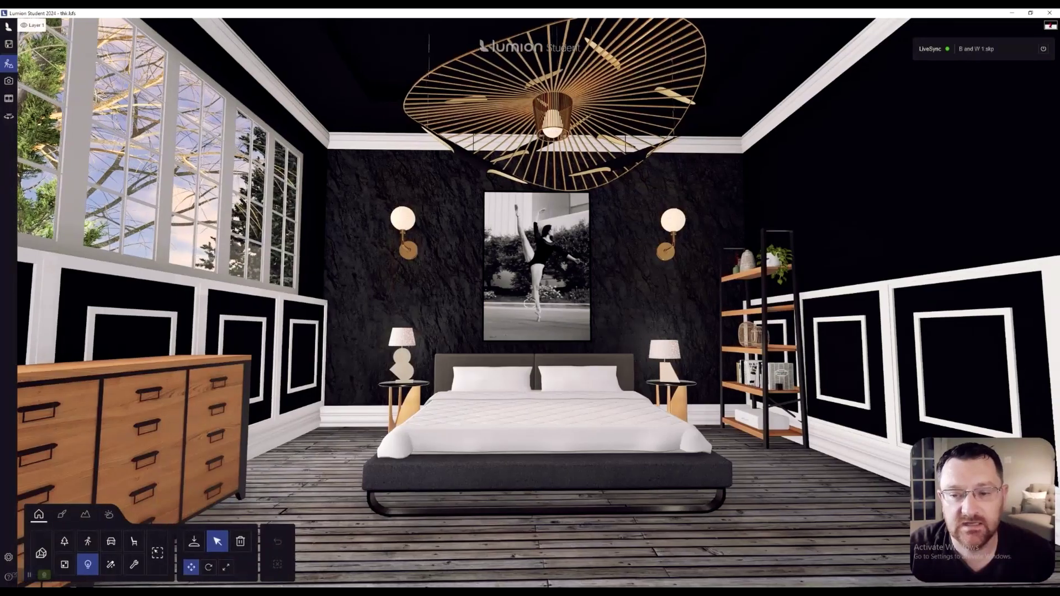
pyautogui.press('d')
pyautogui.press('d')
pyautogui.moveTo(529, 303); pyautogui.dragTo(420, 303, button='right')
pyautogui.press('s')
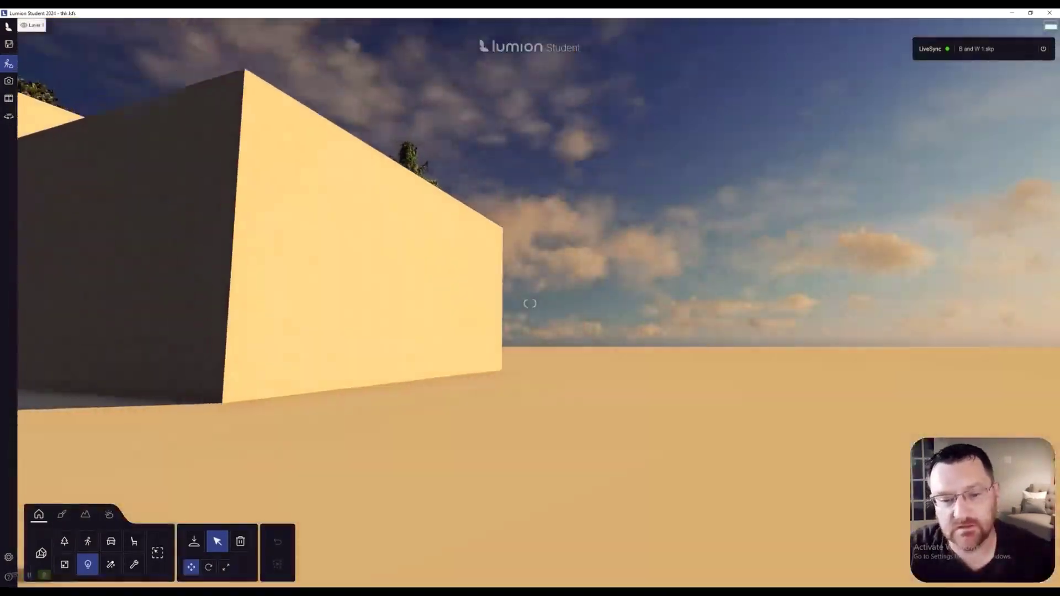
pyautogui.press('a')
pyautogui.press('a')
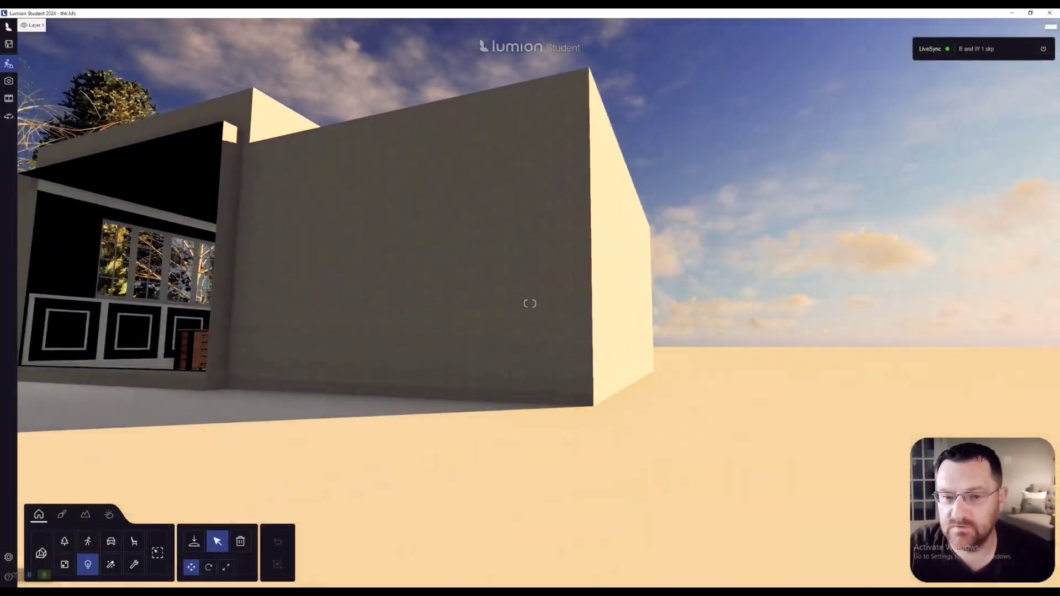
pyautogui.press('w')
pyautogui.moveTo(529, 303); pyautogui.dragTo(618, 303, button='right')
pyautogui.press('a')
pyautogui.press('w')
pyautogui.moveTo(530, 303); pyautogui.dragTo(548, 303, button='right')
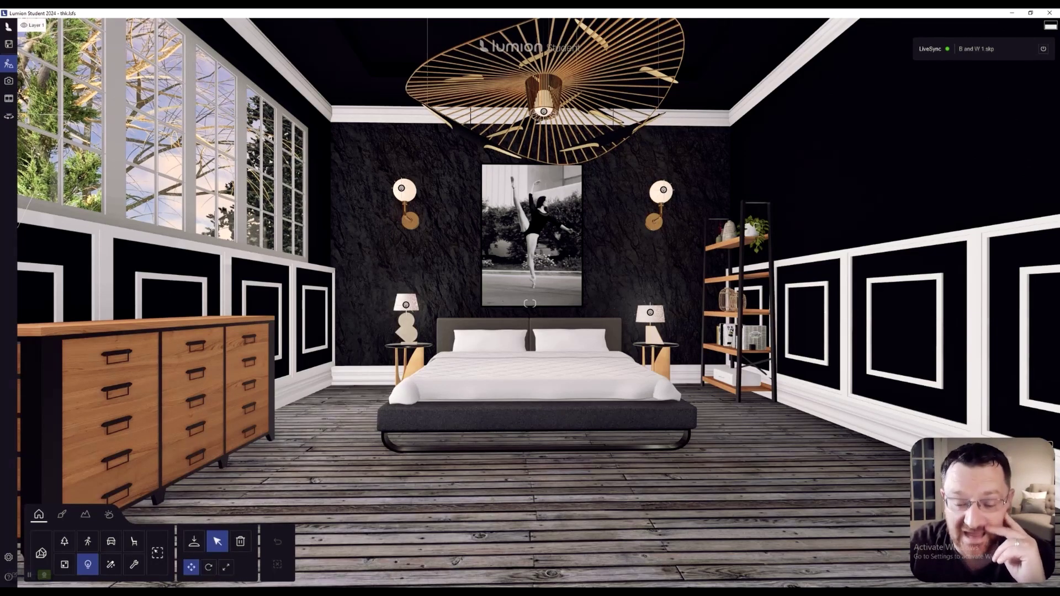
pyautogui.hotkey('alt', 'Tab')
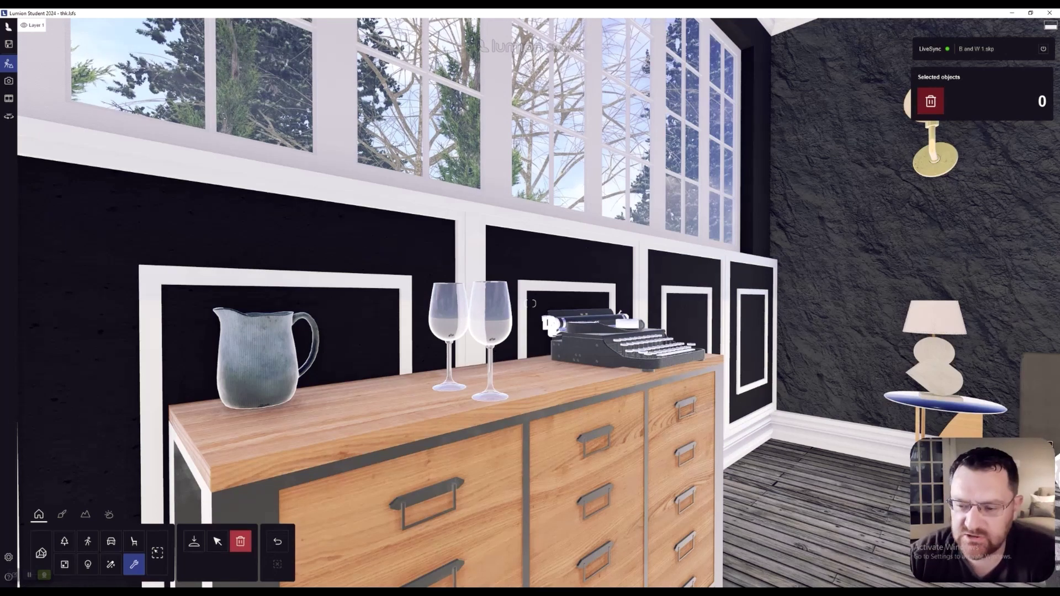
# Examine the wine glasses and typewriter on the dresser up close in Photo mode
pyautogui.press('w')
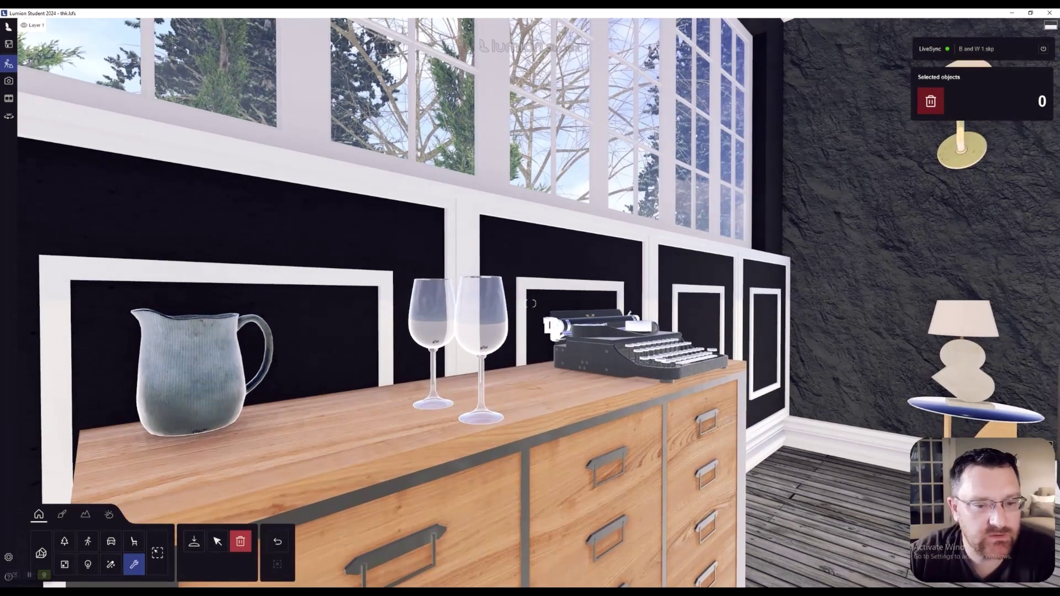
pyautogui.press('w')
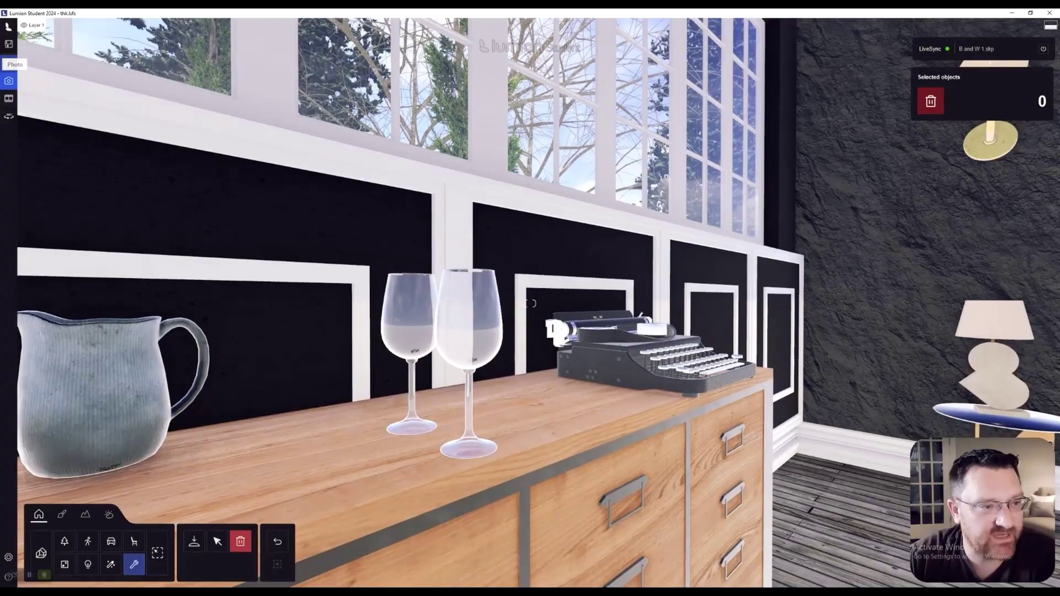
pyautogui.click(9, 80)
pyautogui.press('w')
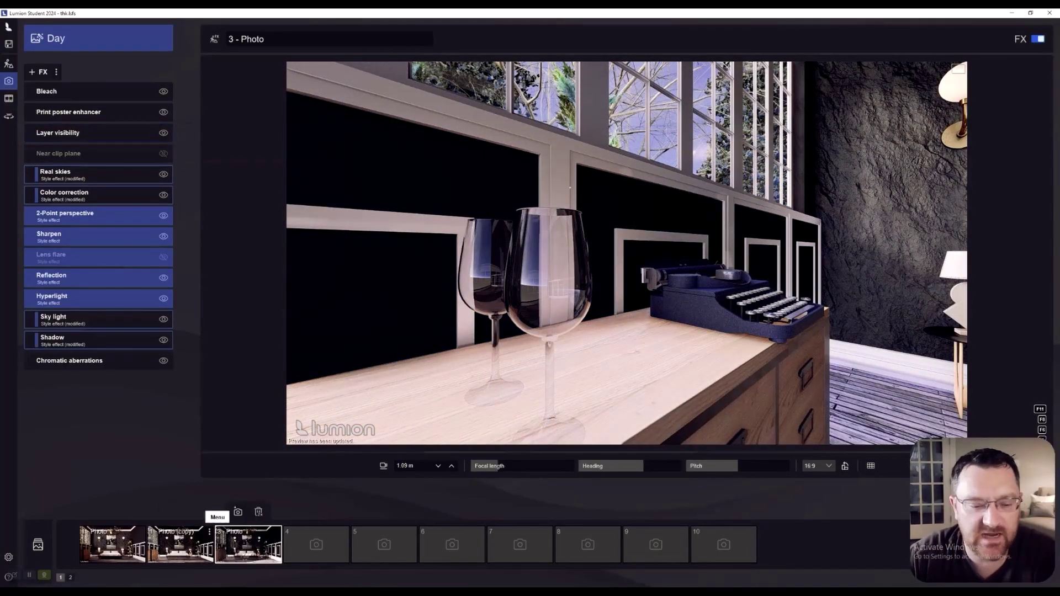
# Return to Build mode and place a Reflection control object on the bed
pyautogui.click(8, 63)
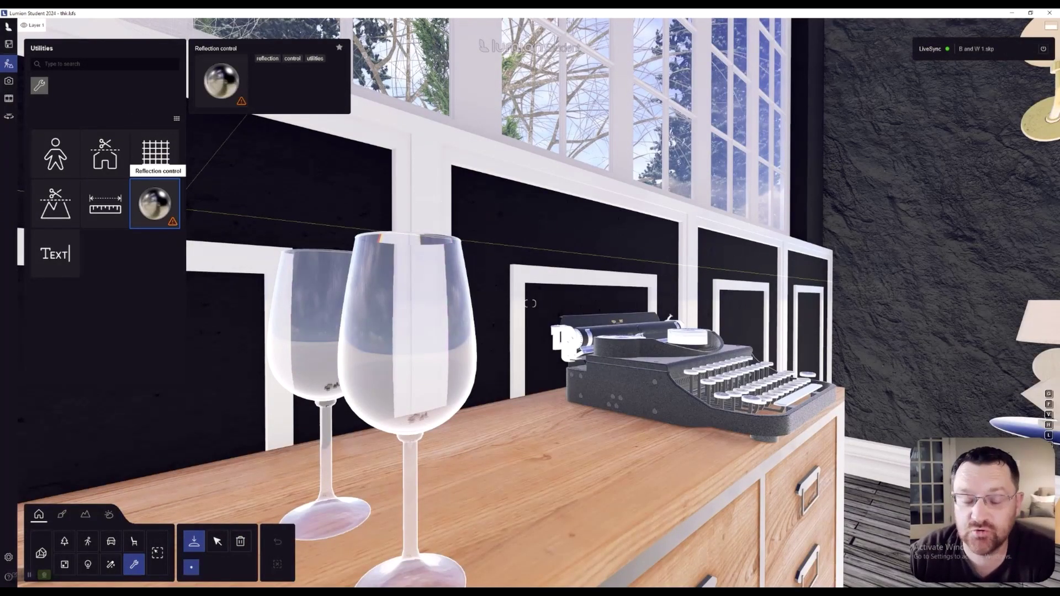
pyautogui.press('s')
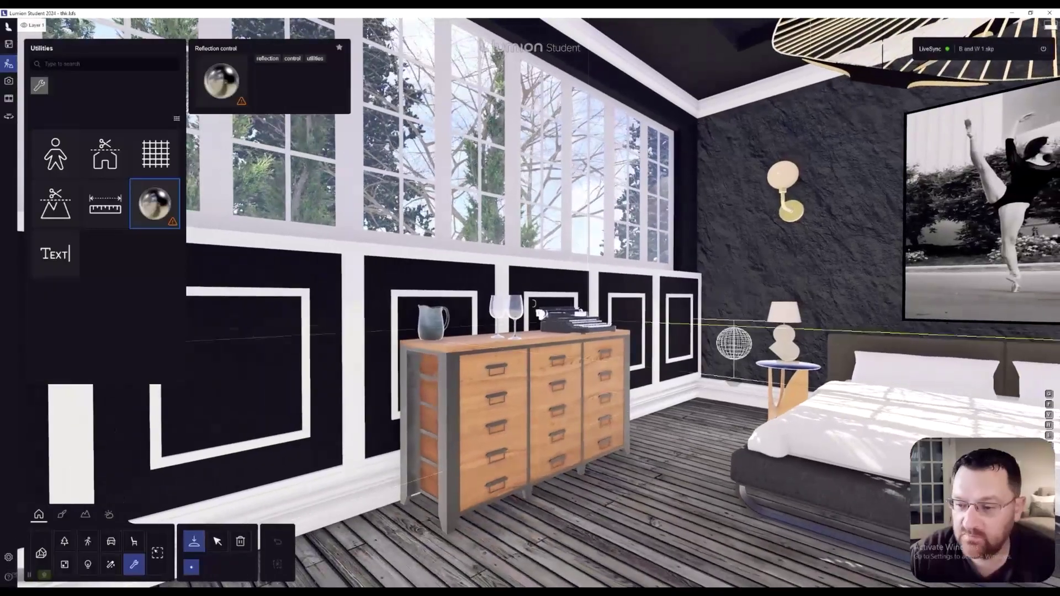
pyautogui.press('s')
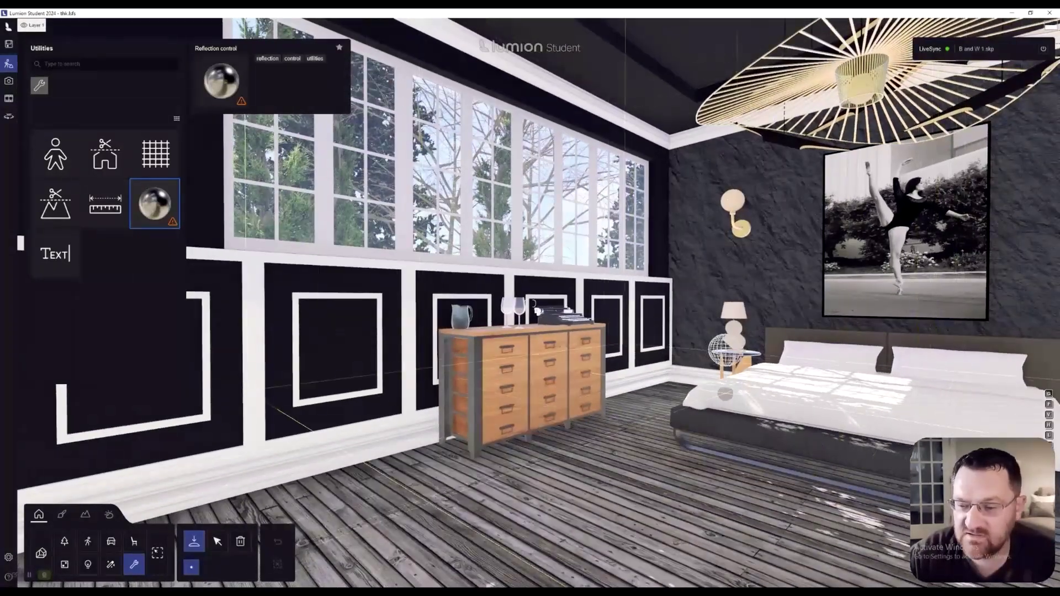
pyautogui.click(832, 389)
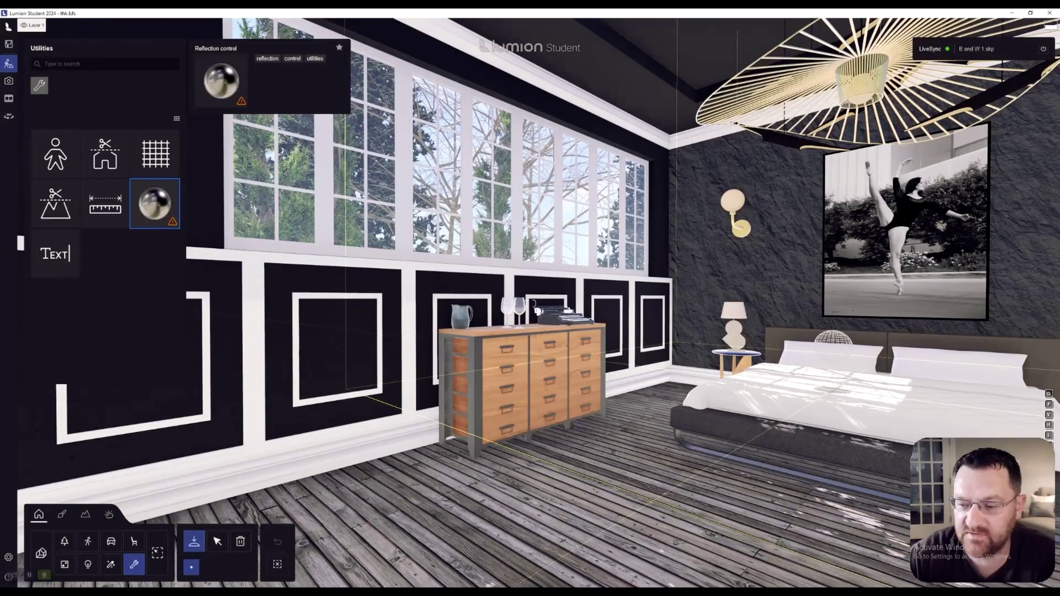
pyautogui.press('w')
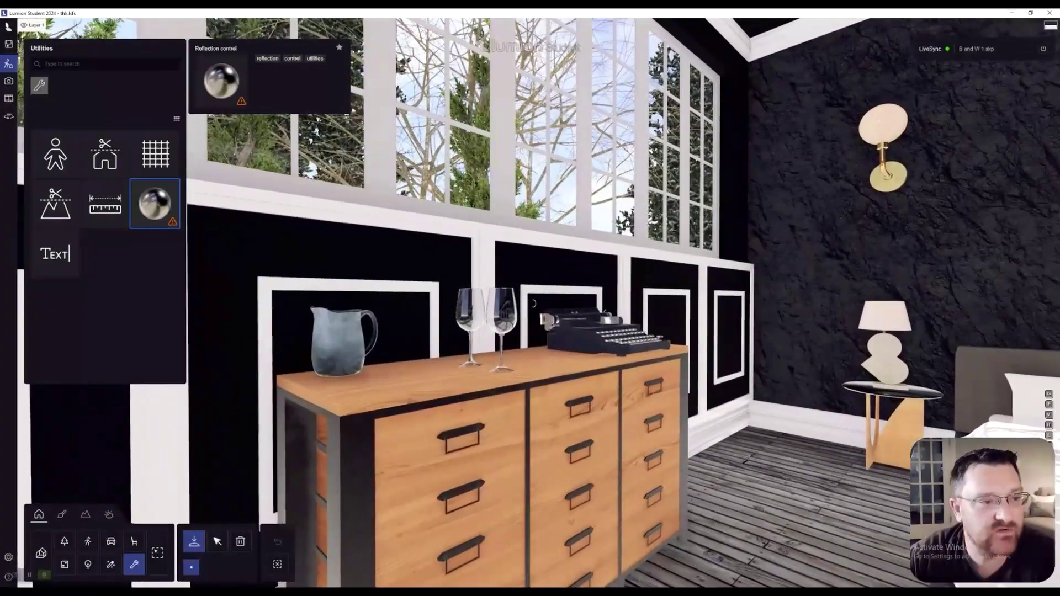
# Check the updated reflections in the wine glasses from close range in photo 3
pyautogui.click(9, 81)
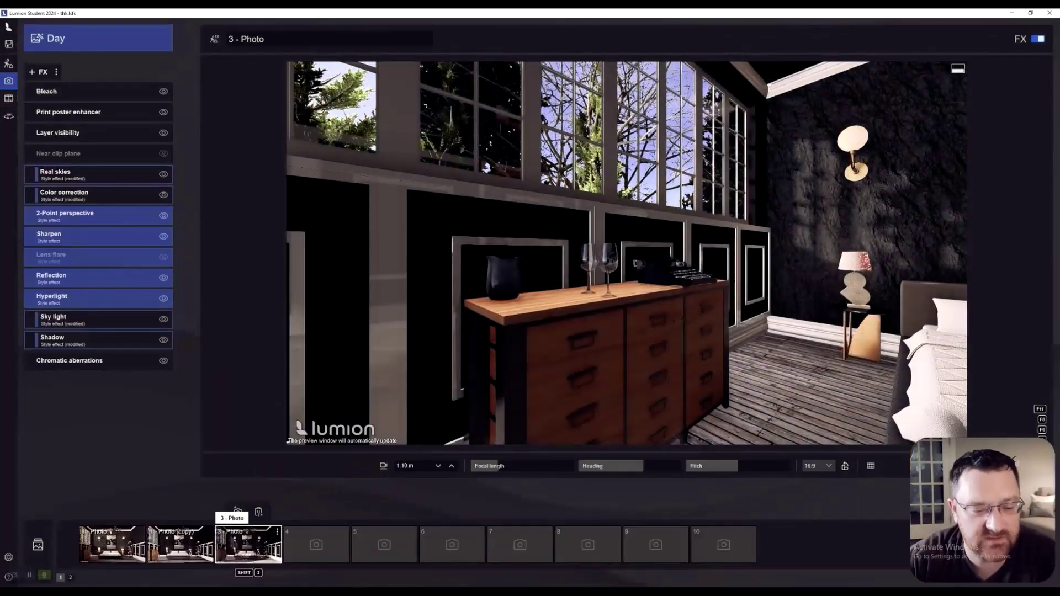
pyautogui.click(248, 544)
pyautogui.moveTo(626, 253); pyautogui.dragTo(497, 253, button='right')
pyautogui.press('w')
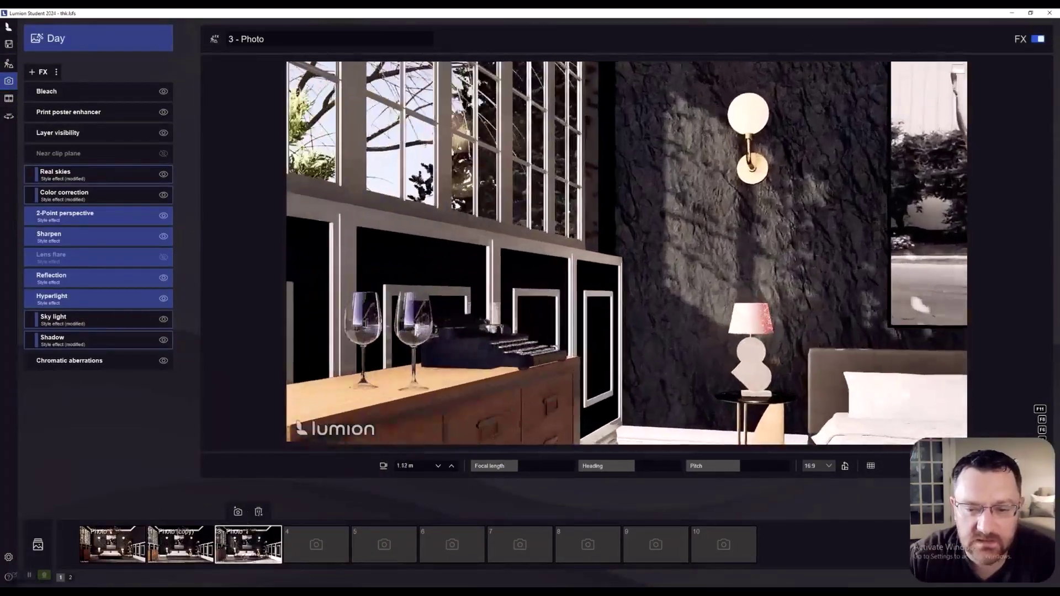
pyautogui.press('w')
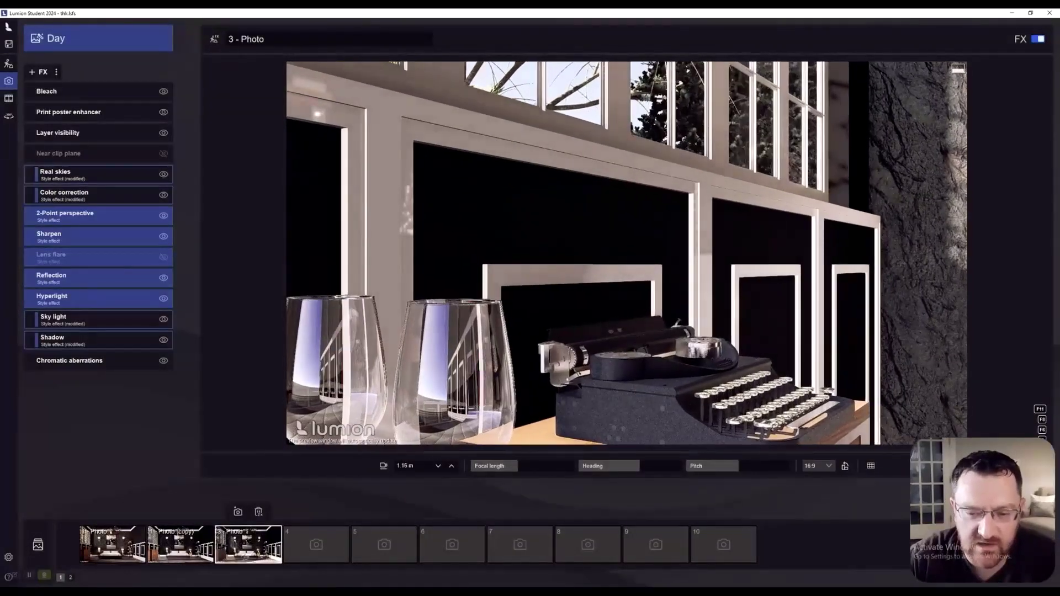
pyautogui.moveTo(626, 252); pyautogui.dragTo(491, 301, button='right')
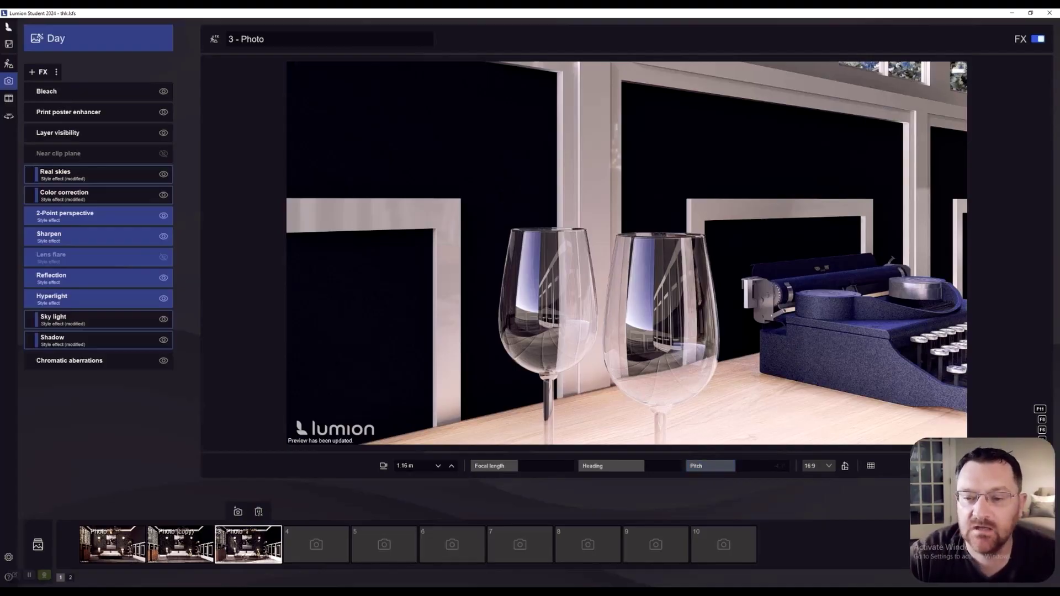
# Reframe the photo view from the dresser to a frontal composition of the bed and the artwork wall
pyautogui.moveTo(627, 254); pyautogui.dragTo(842, 253, button='right')
pyautogui.press('s')
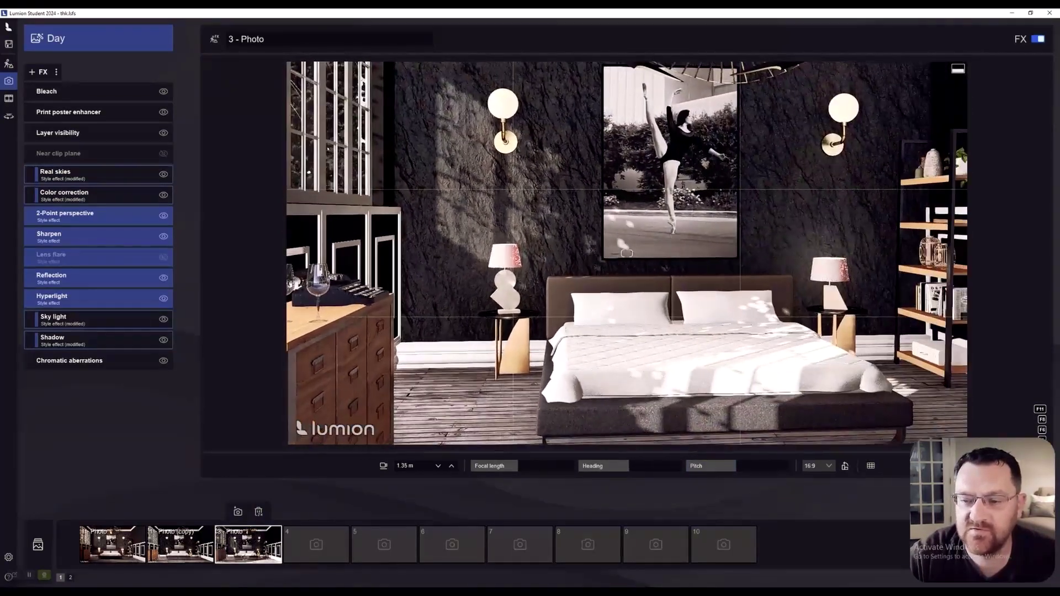
pyautogui.moveTo(626, 253); pyautogui.dragTo(599, 206, button='middle')
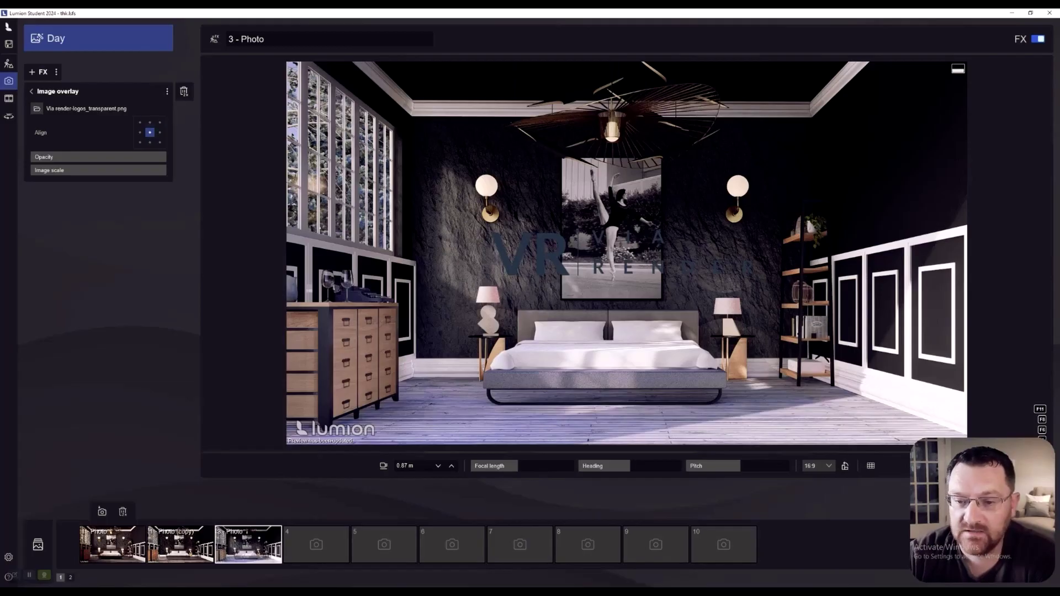
# Align the logo image overlay to the bottom center and reduce its image scale
pyautogui.click(140, 122)
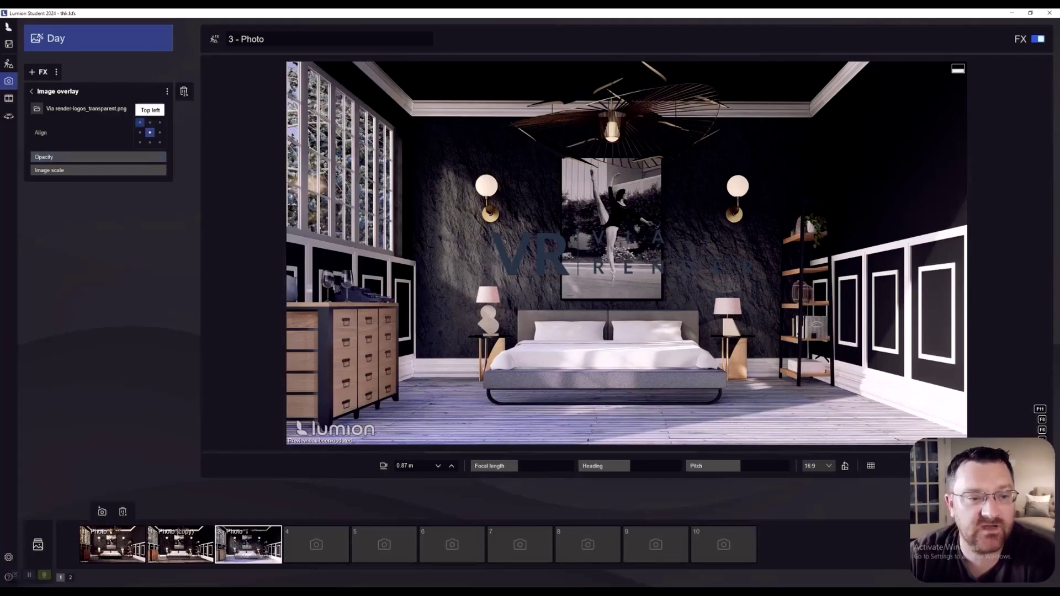
pyautogui.click(140, 142)
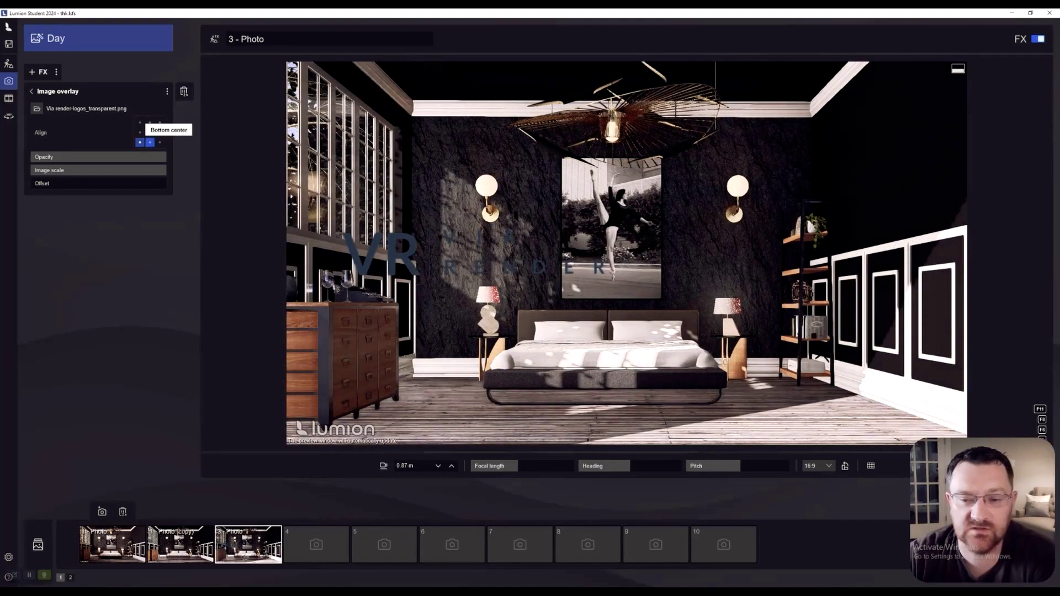
pyautogui.click(149, 143)
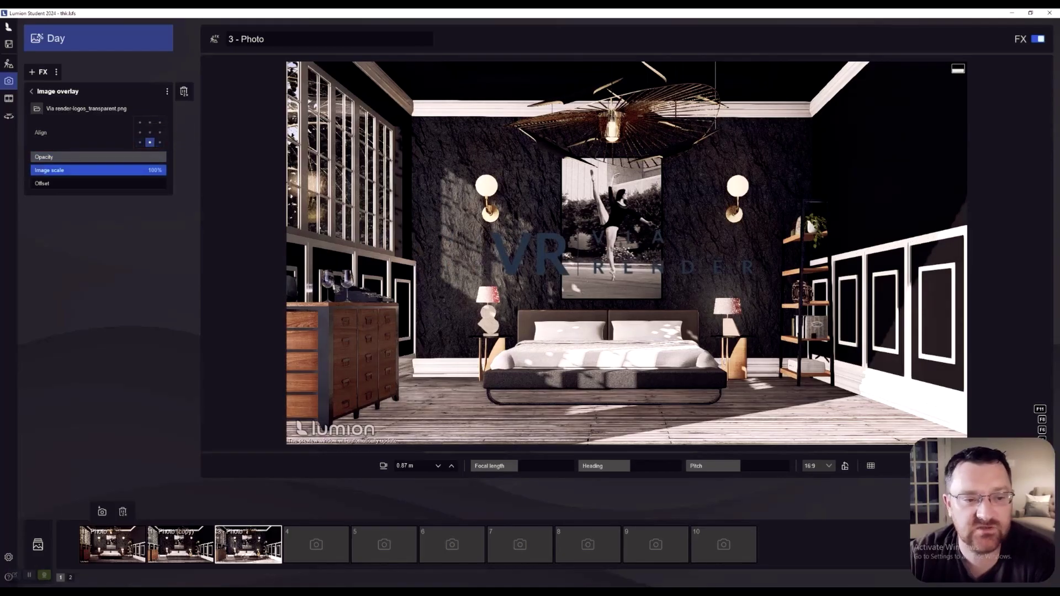
pyautogui.moveTo(158, 170); pyautogui.dragTo(121, 156)
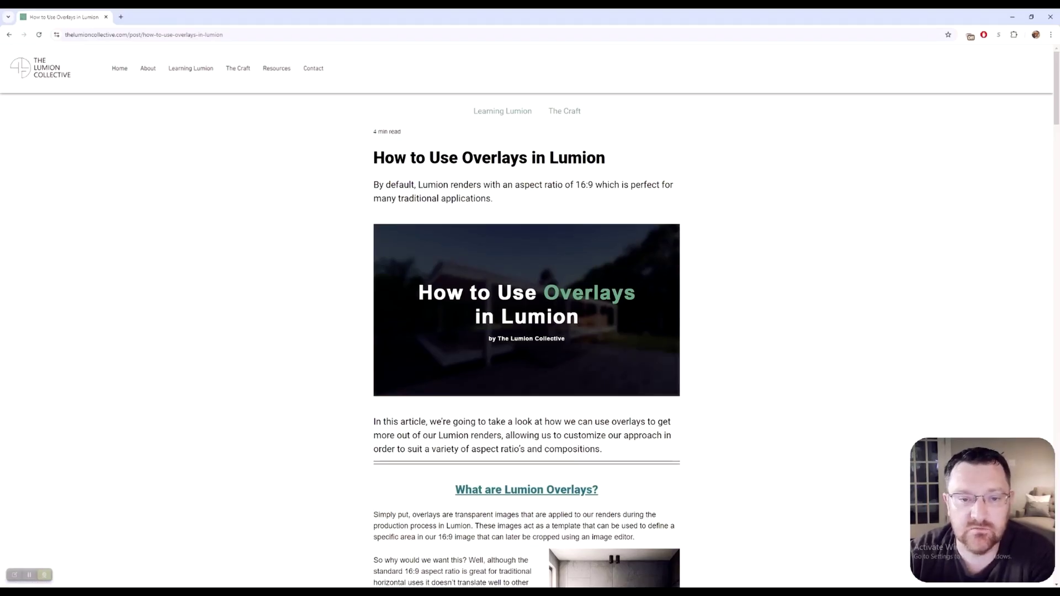
# Read through the article "How to Use Overlays in Lumion", including the free overlay pack section
pyautogui.scroll(-15, 526, 331)
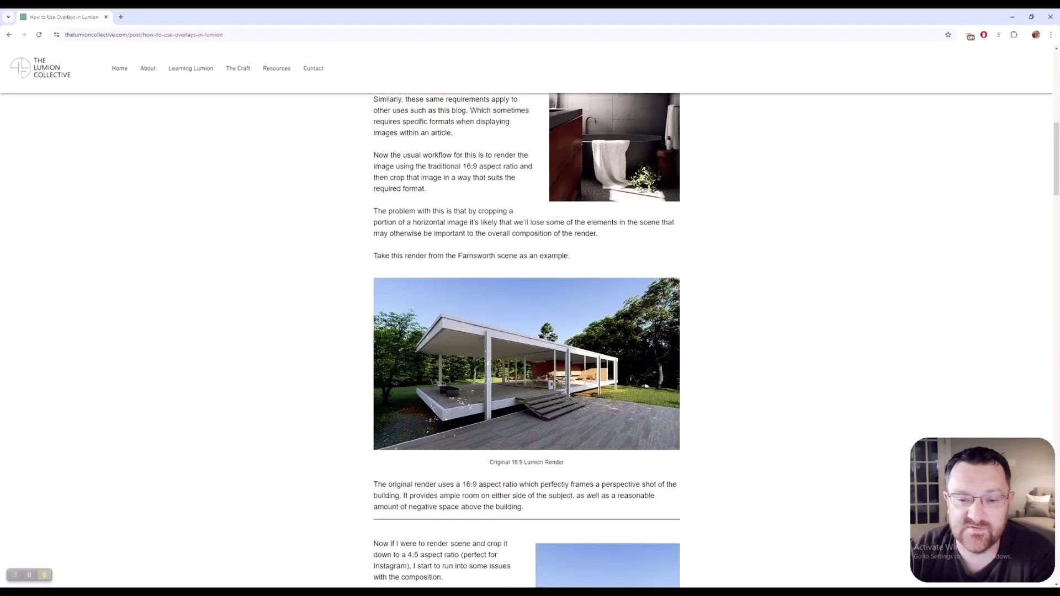
pyautogui.scroll(-20, 526, 340)
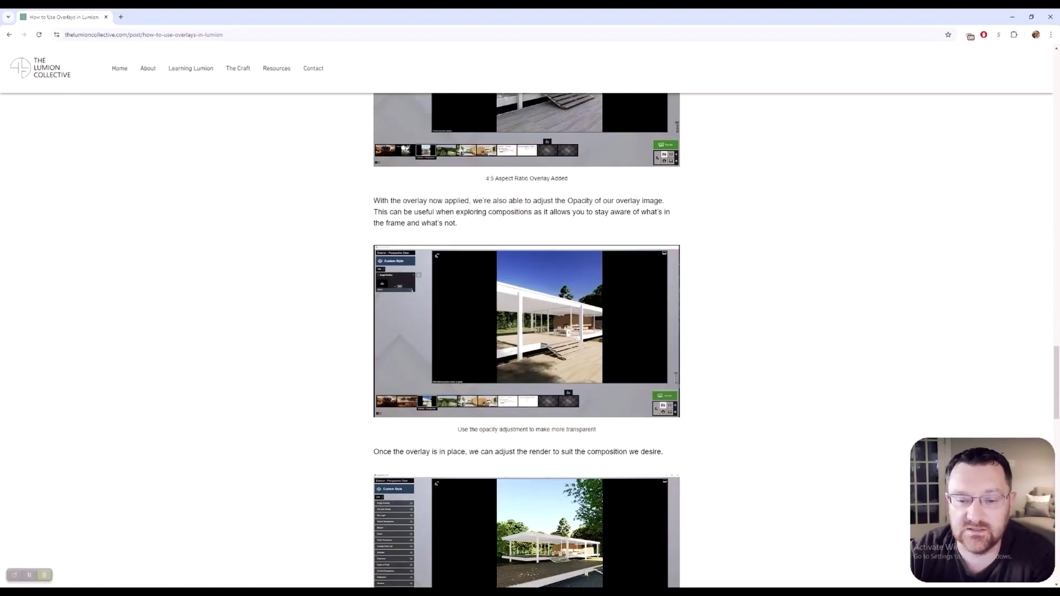
pyautogui.scroll(-20, 526, 340)
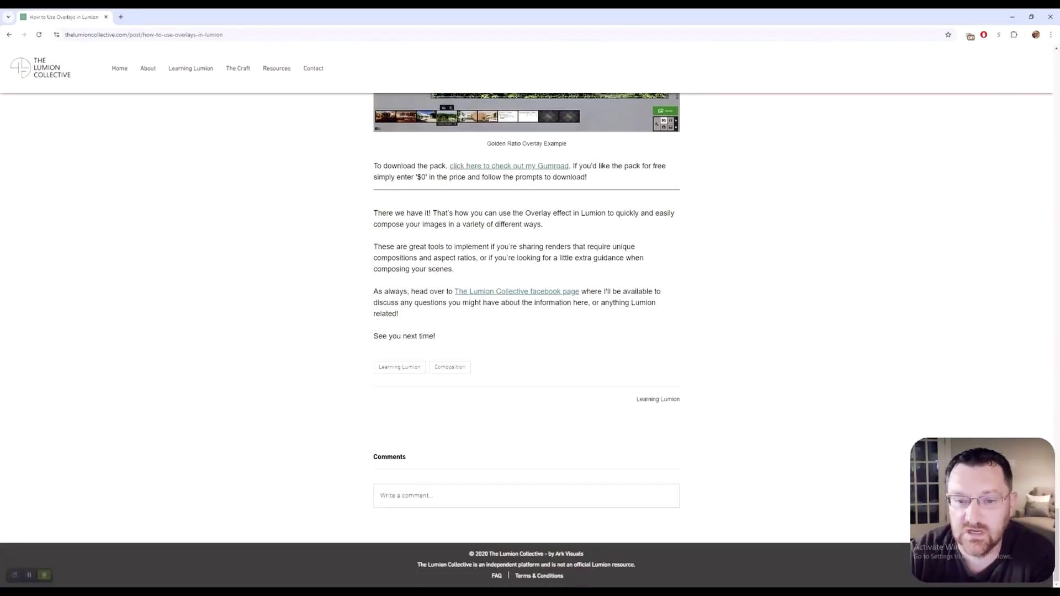
pyautogui.scroll(20, 526, 340)
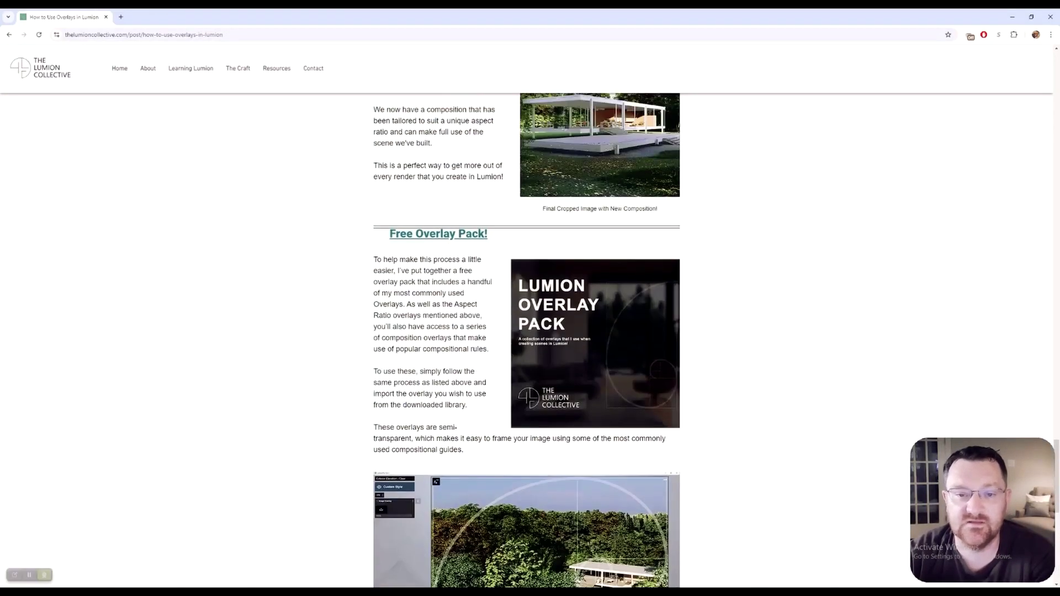
pyautogui.scroll(10, 526, 340)
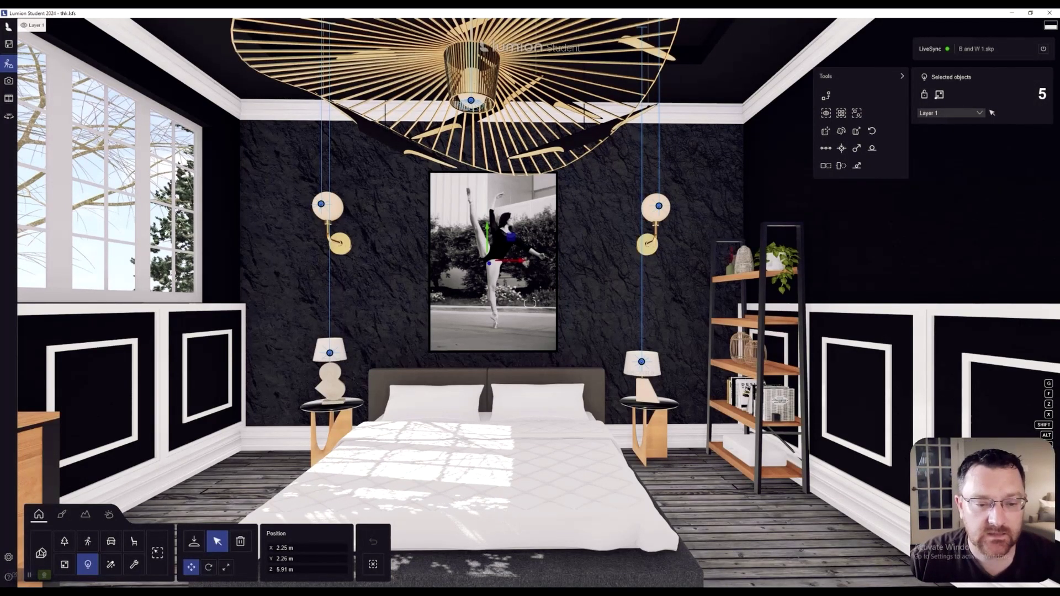
# Select the four omni lights in the wall sconces and bedside lamps, leaving out the chandelier light
pyautogui.keyDown('ctrl'); pyautogui.click(329, 353); pyautogui.keyUp('ctrl')
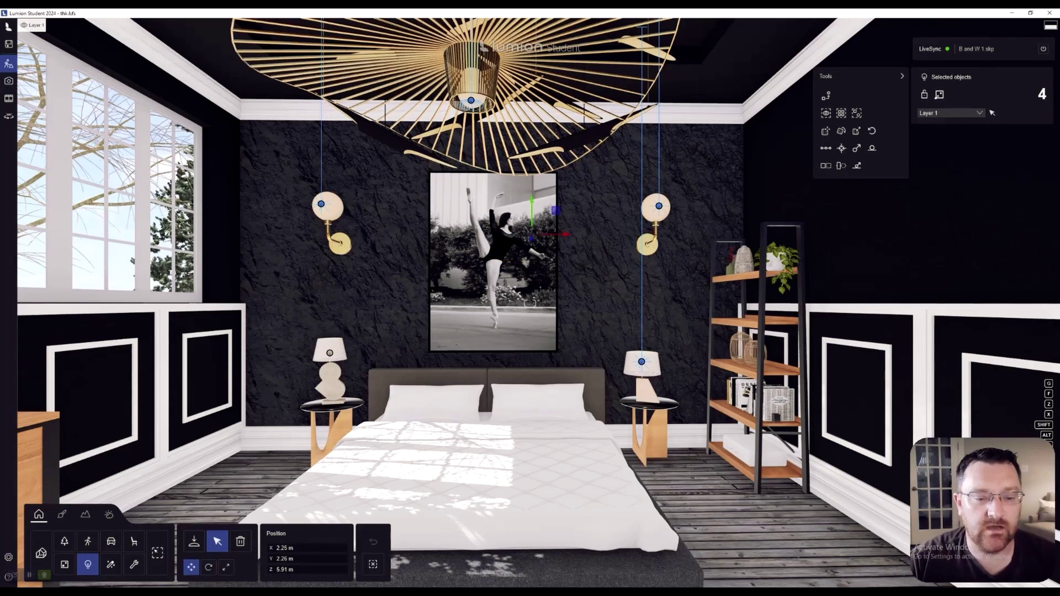
pyautogui.moveTo(194, 140); pyautogui.dragTo(712, 444)
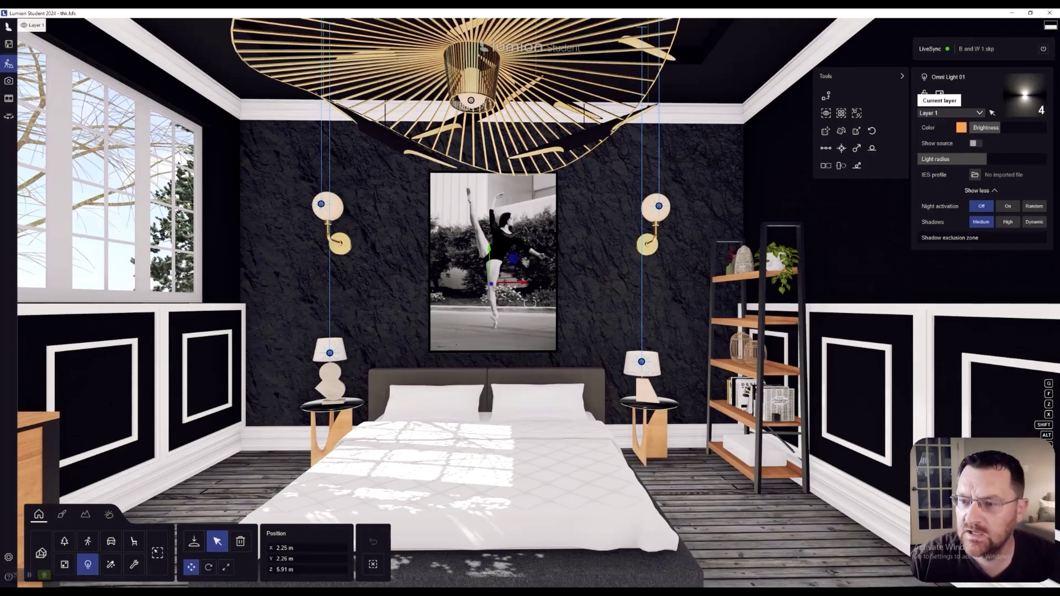
# Assign the four selected omni lights to Layer 5
pyautogui.click(949, 112)
pyautogui.click(938, 146)
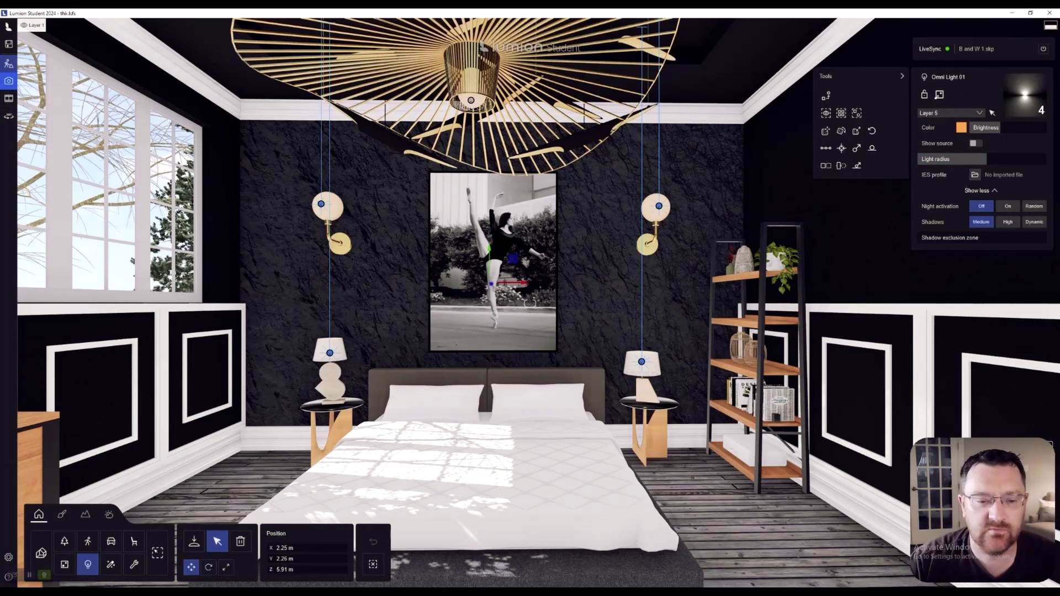
# In Photo mode, look through the utility effects and open the Layer visibility effect already applied to the first photo
pyautogui.click(8, 80)
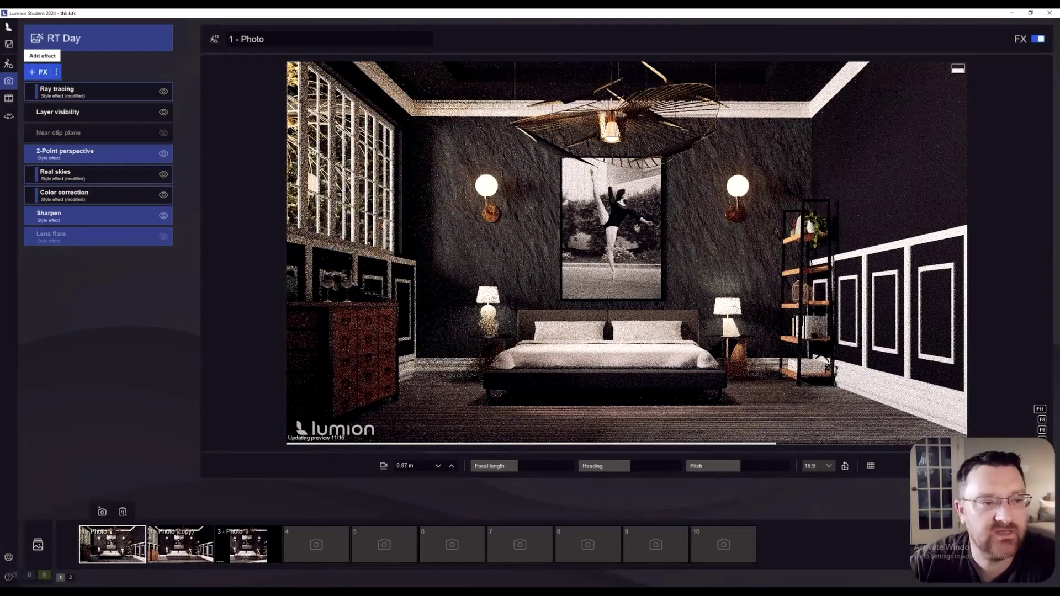
pyautogui.click(40, 72)
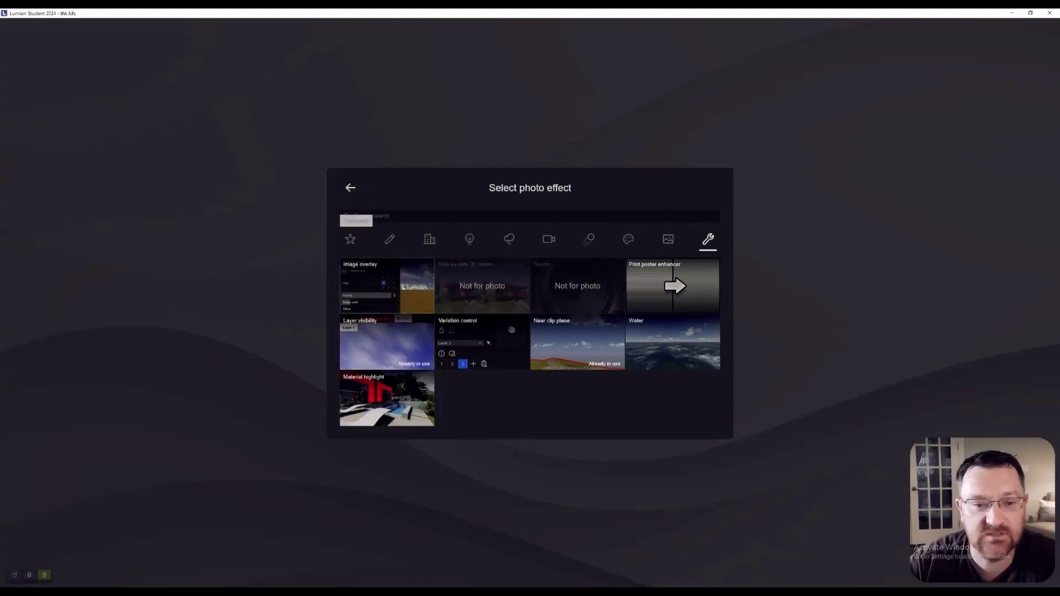
pyautogui.click(350, 188)
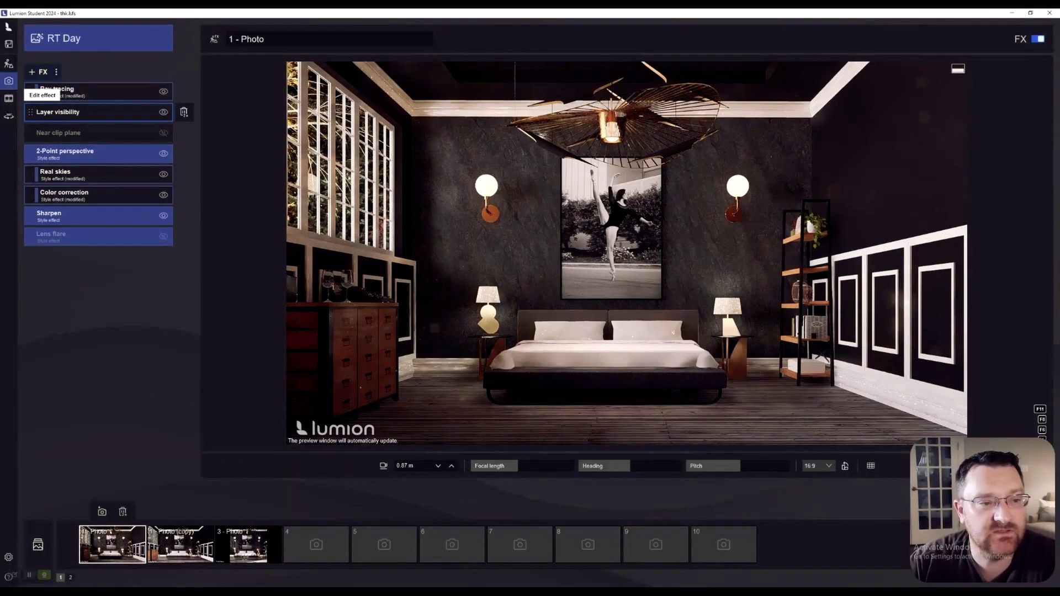
pyautogui.click(83, 111)
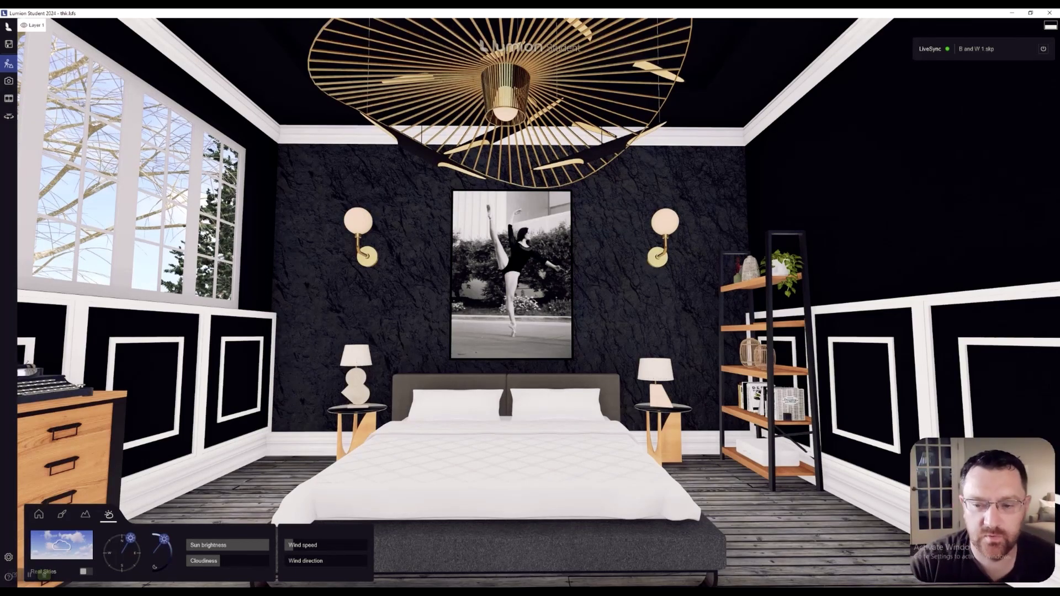
# Lower the sun height to turn the bedroom scene to night, lit only by its own lamps
pyautogui.press('s')
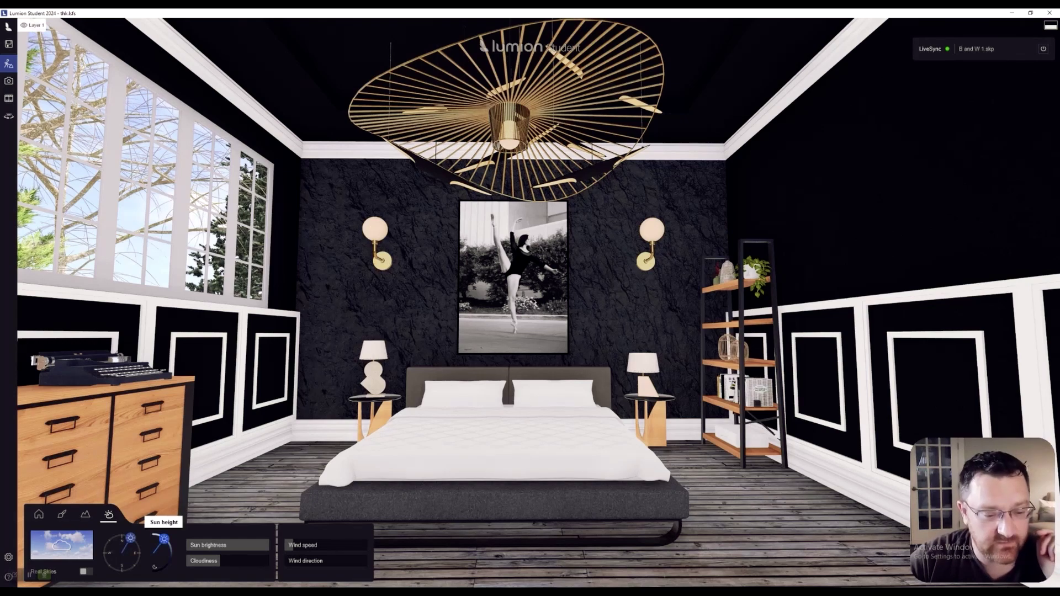
pyautogui.moveTo(163, 539); pyautogui.dragTo(167, 542)
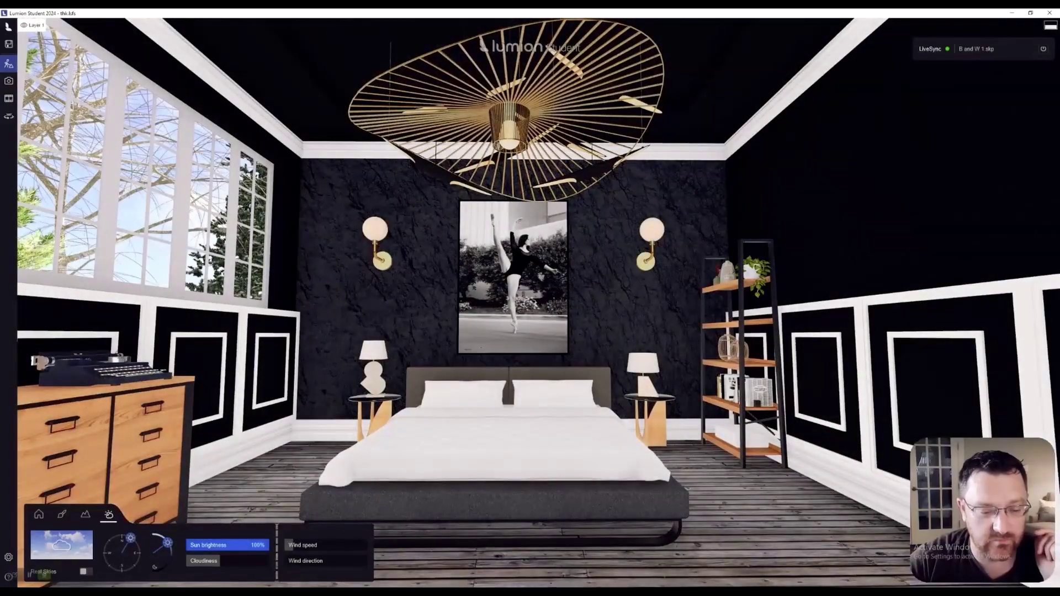
pyautogui.moveTo(268, 545); pyautogui.dragTo(169, 562)
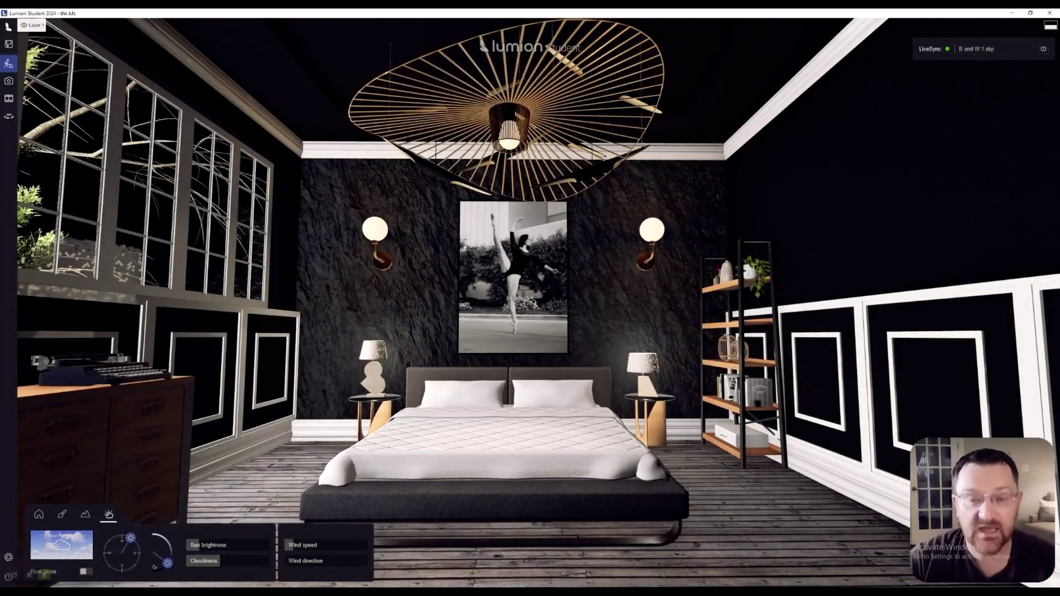
pyautogui.press('w')
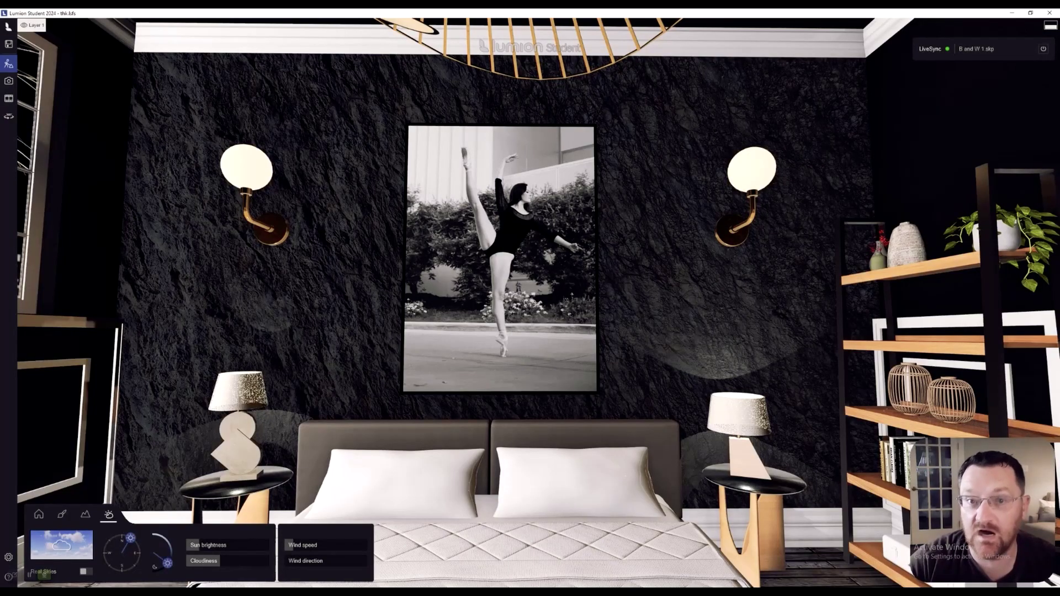
pyautogui.press('s')
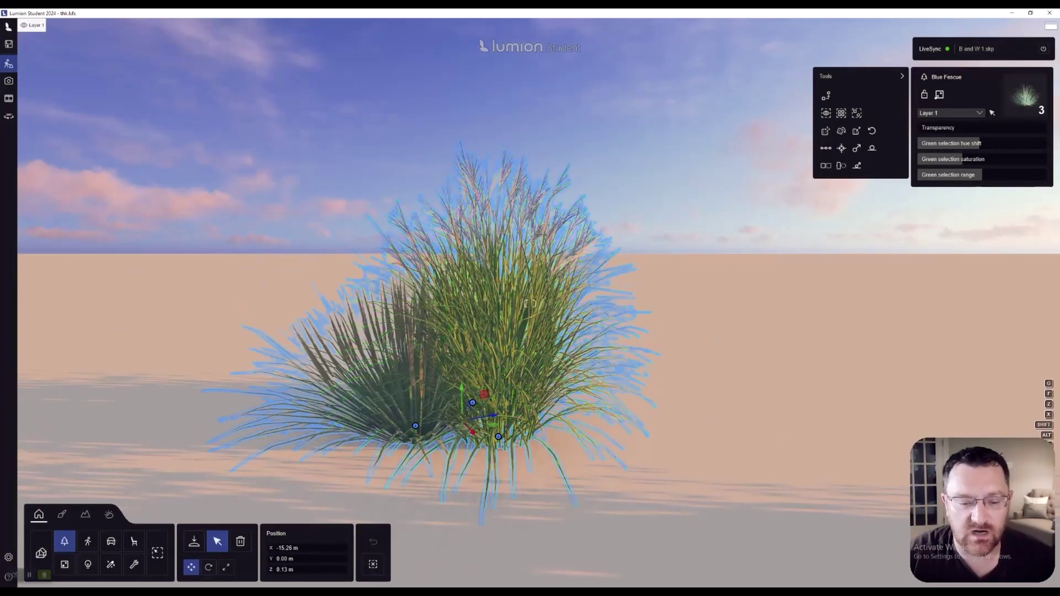
# Select the three grass plants together and place a copy of them beside the originals
pyautogui.press('s')
pyautogui.press('Escape')
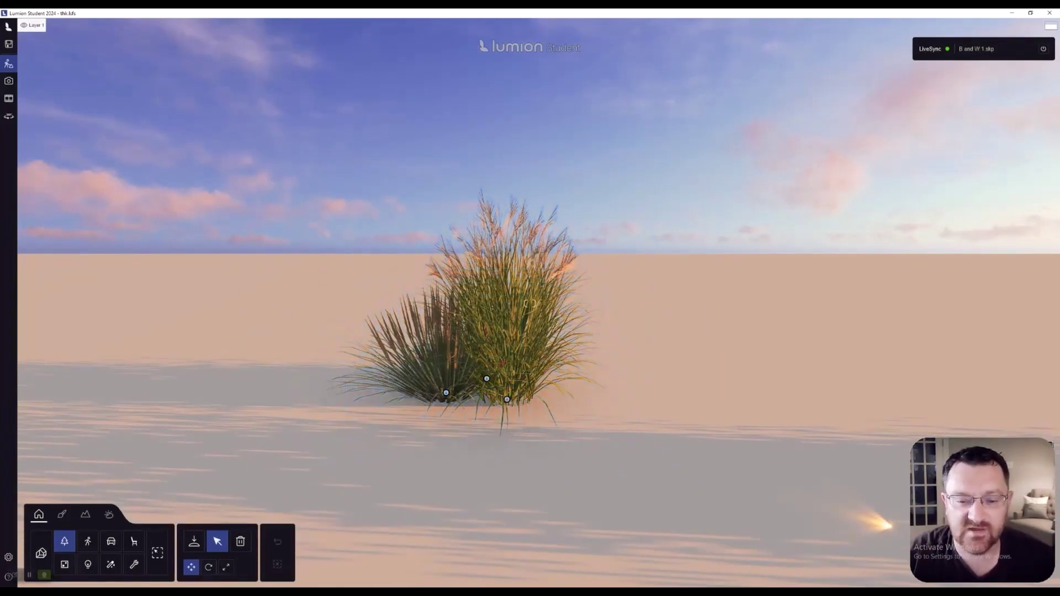
pyautogui.press('s')
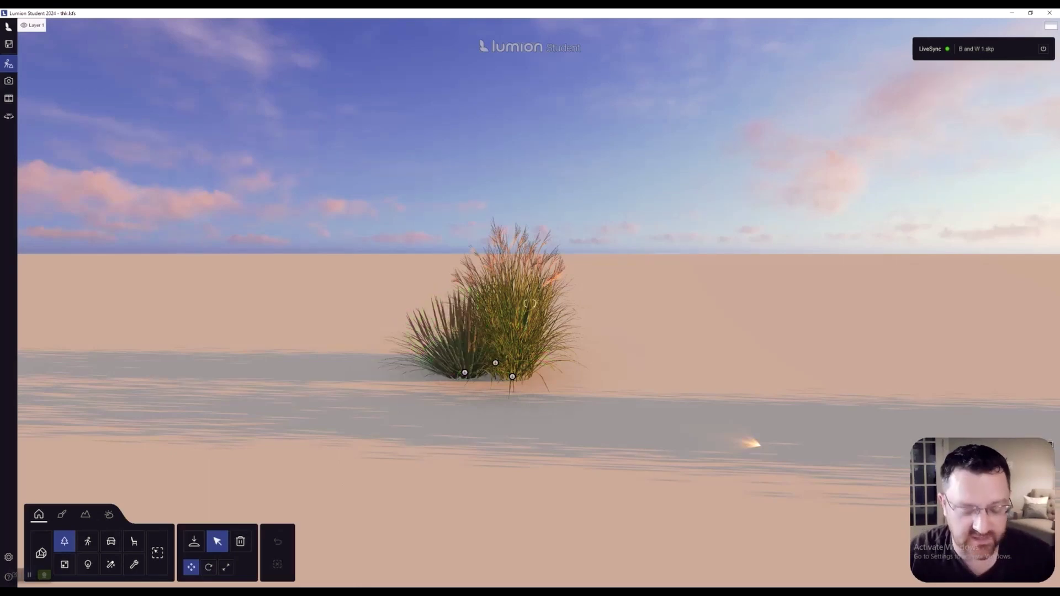
pyautogui.keyDown('ctrl'); pyautogui.moveTo(319, 253); pyautogui.dragTo(646, 431); pyautogui.keyUp('ctrl')
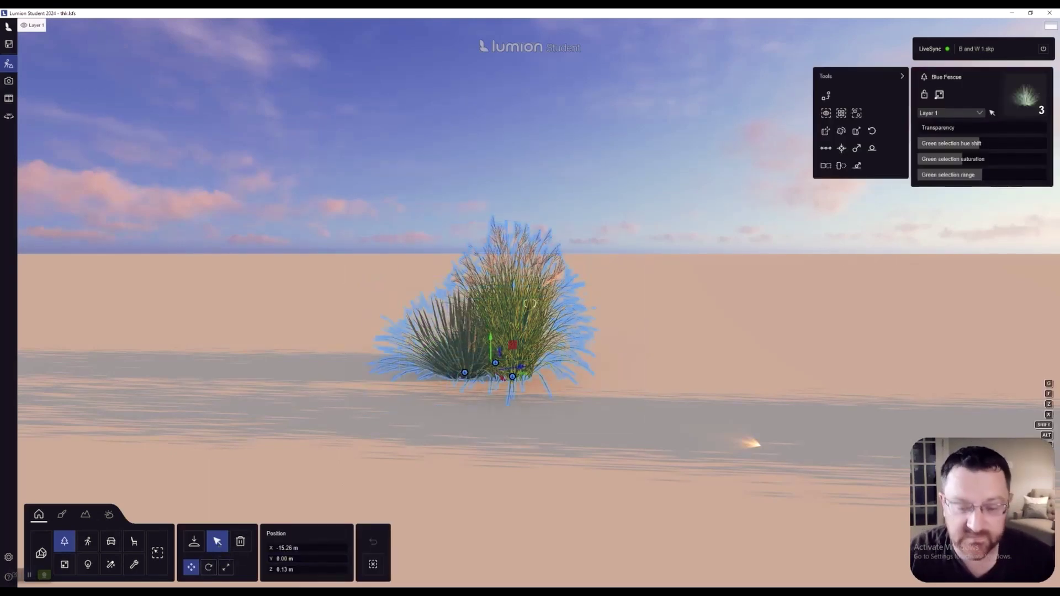
pyautogui.keyDown('alt'); pyautogui.moveTo(496, 363); pyautogui.dragTo(652, 372); pyautogui.keyUp('alt')
pyautogui.click(373, 542)
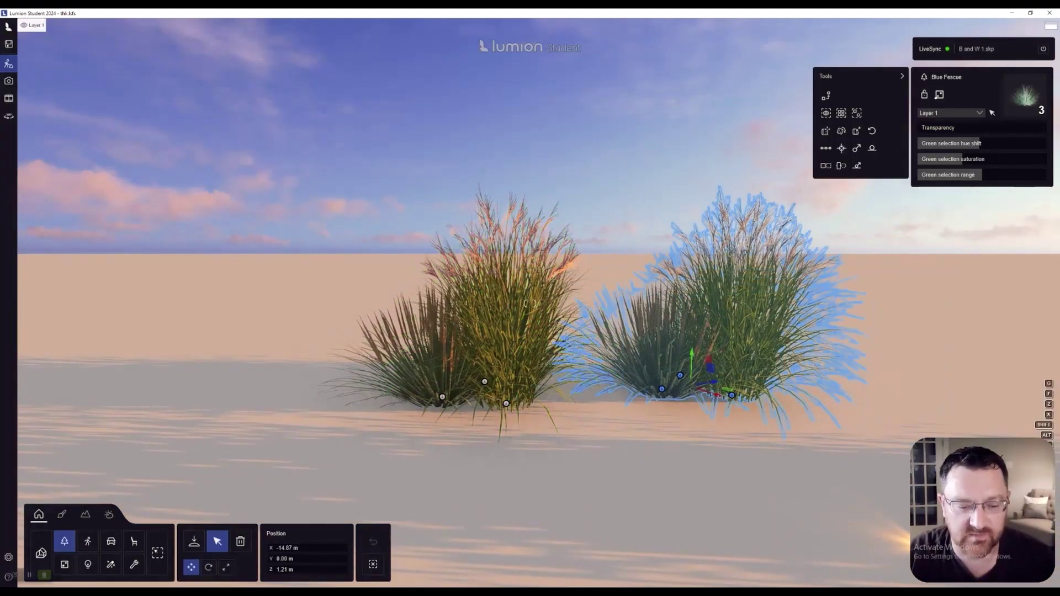
# Delete the copied grass plants and return to selecting objects
pyautogui.click(240, 541)
pyautogui.click(680, 376)
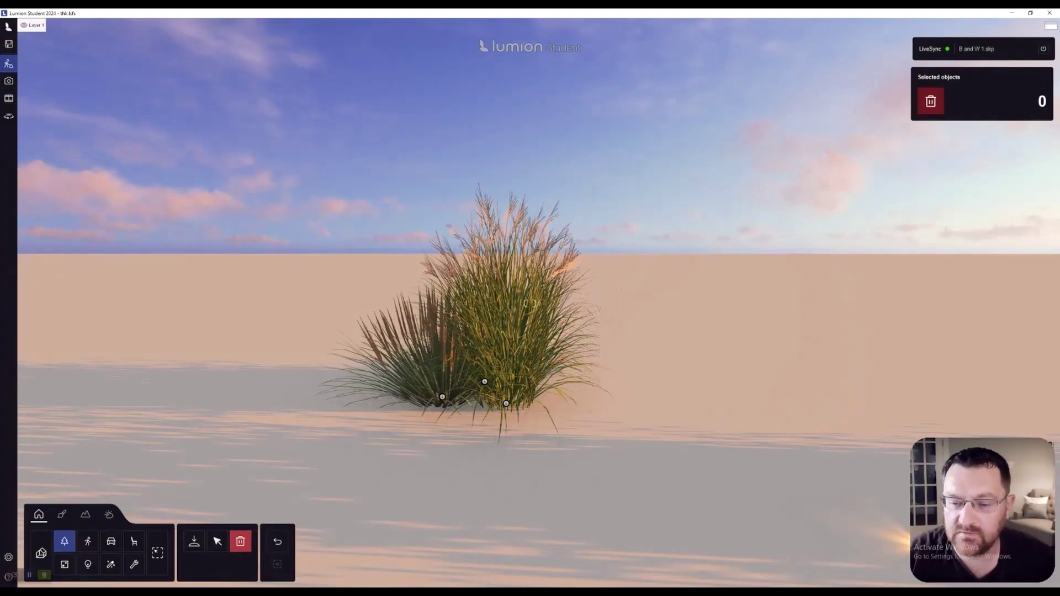
pyautogui.click(217, 541)
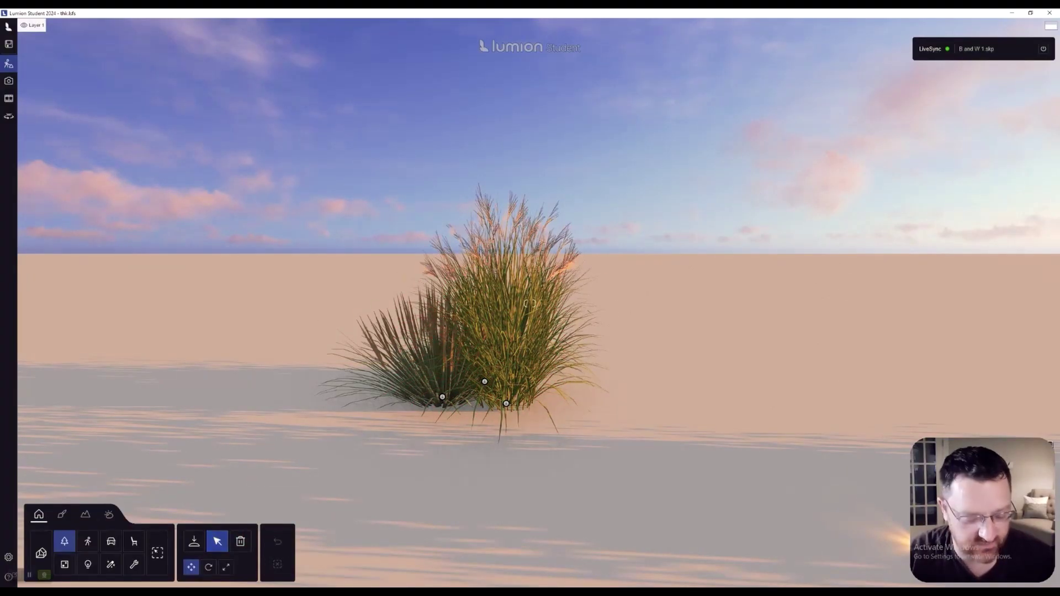
# Combine the three grass plants into a group and place a copy of the group beside the original
pyautogui.keyDown('ctrl'); pyautogui.moveTo(258, 220); pyautogui.dragTo(606, 440); pyautogui.keyUp('ctrl')
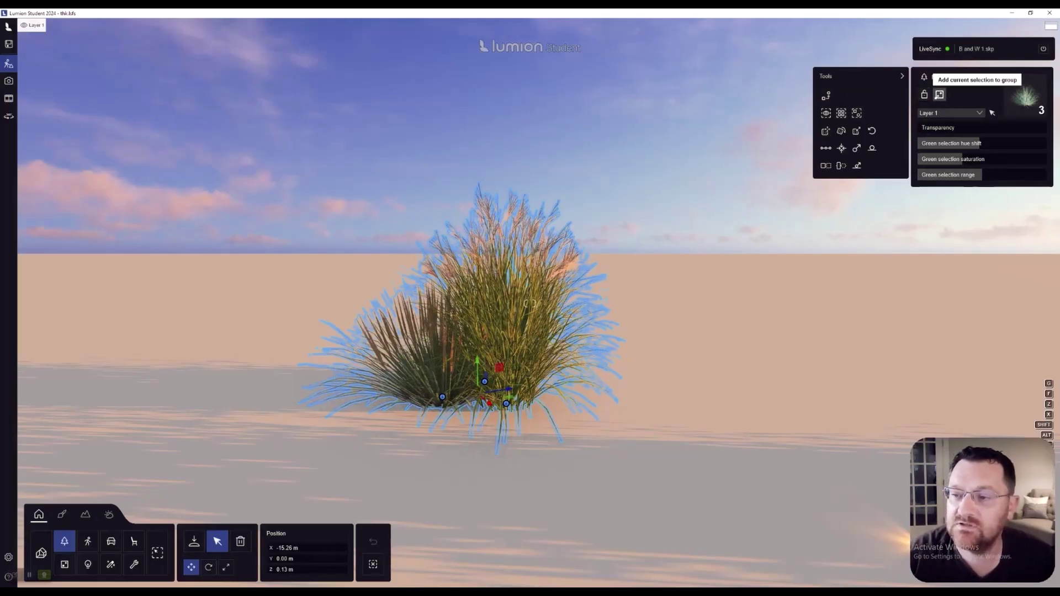
pyautogui.click(939, 94)
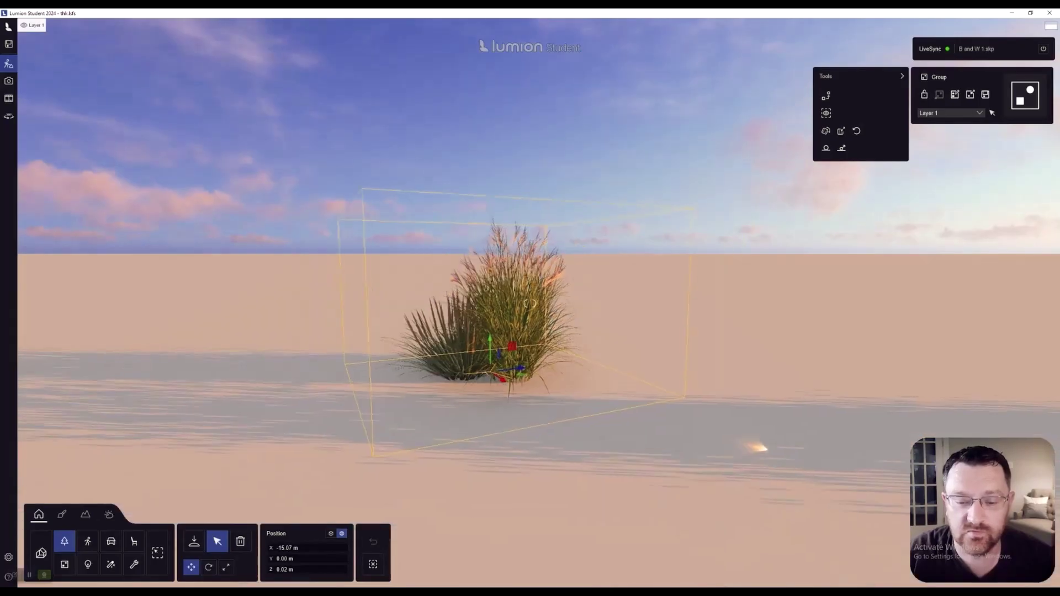
pyautogui.scroll(-2, 496, 335)
pyautogui.scroll(1, 496, 335)
pyautogui.moveTo(496, 335); pyautogui.dragTo(339, 349)
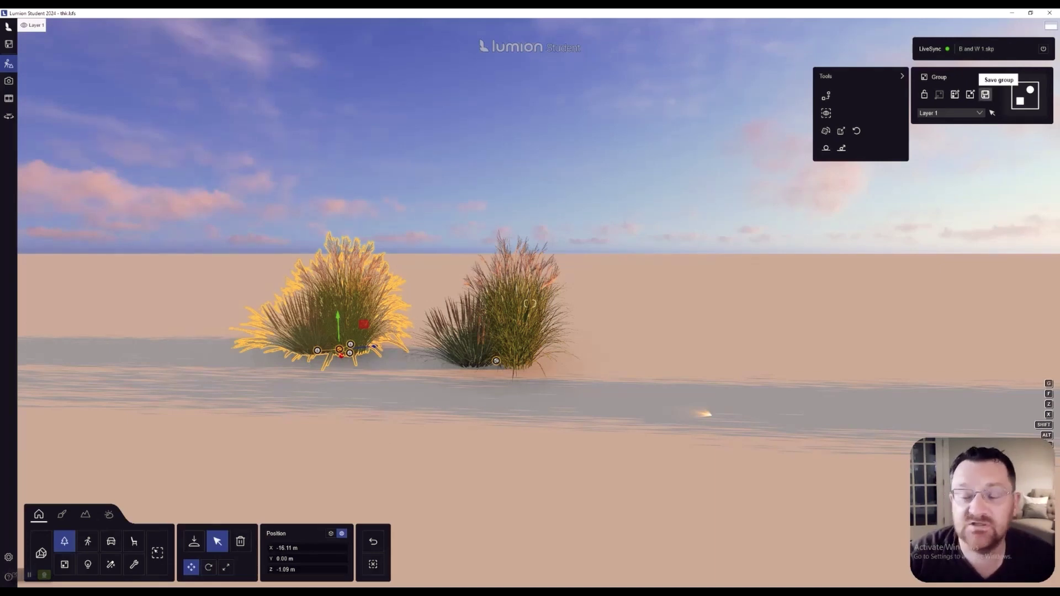
# View the Save group options for the copied grasses without saving, and pick the saved grass group from the Groups library for placement
pyautogui.click(986, 95)
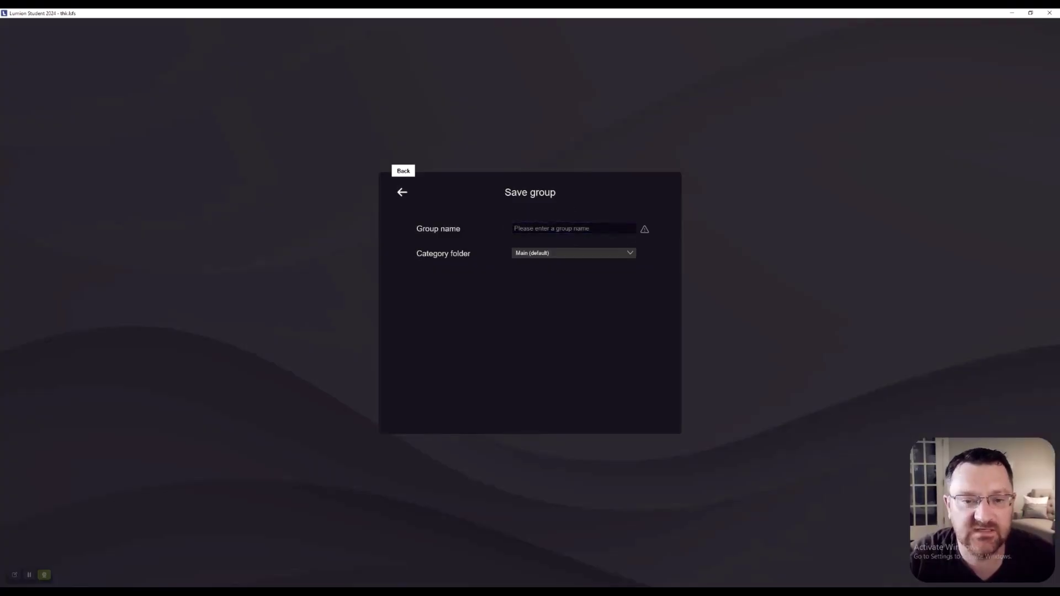
pyautogui.click(402, 192)
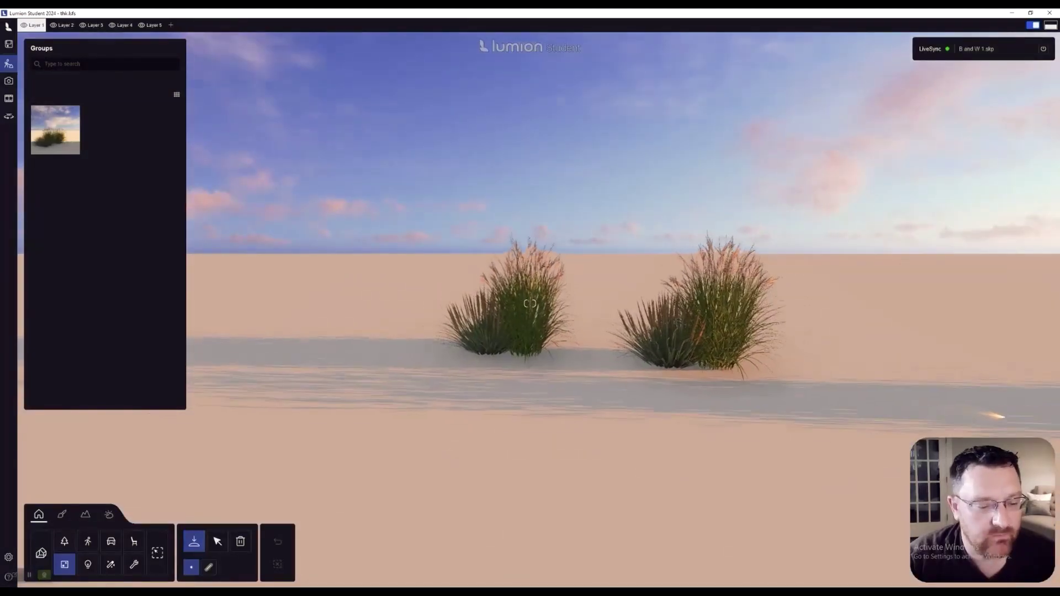
pyautogui.press('w')
pyautogui.press('a')
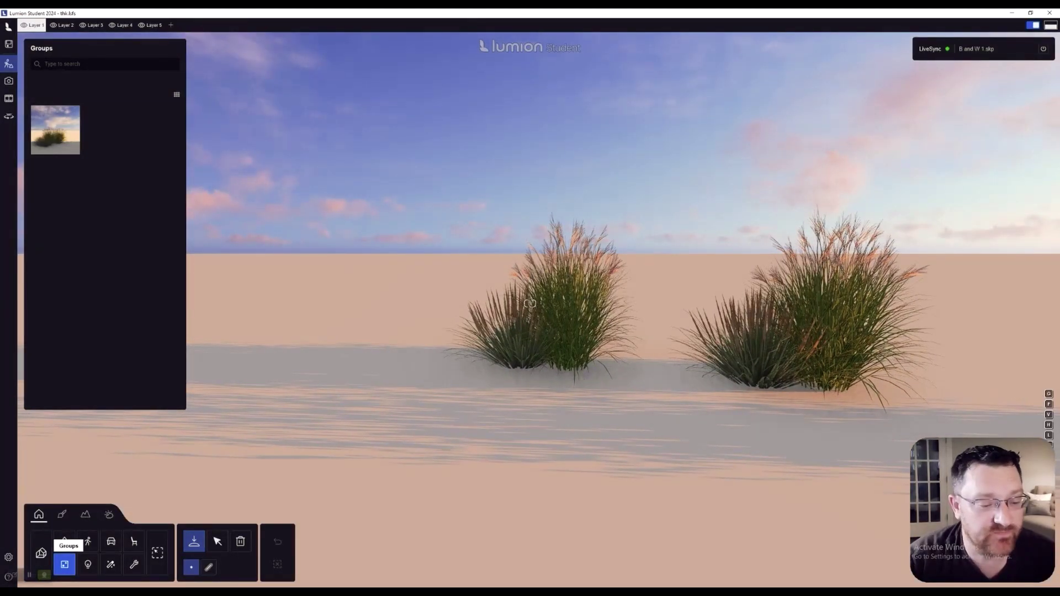
pyautogui.click(56, 130)
pyautogui.press('a')
pyautogui.press('w')
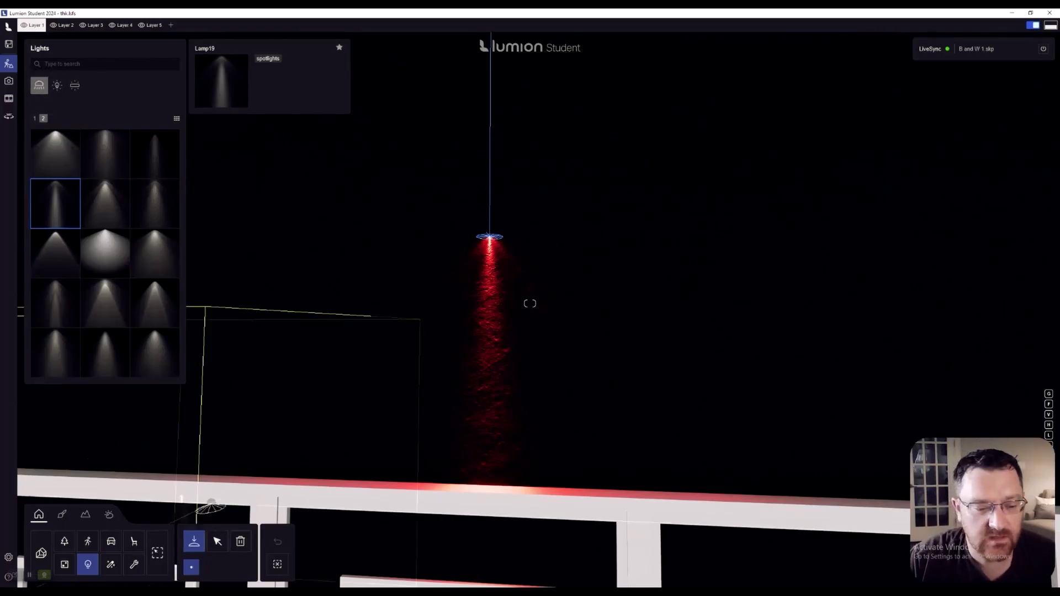
# Select the red Lamp19 spotlight and load TLC_ADLJ110_01.ies as its IES profile
pyautogui.click(218, 541)
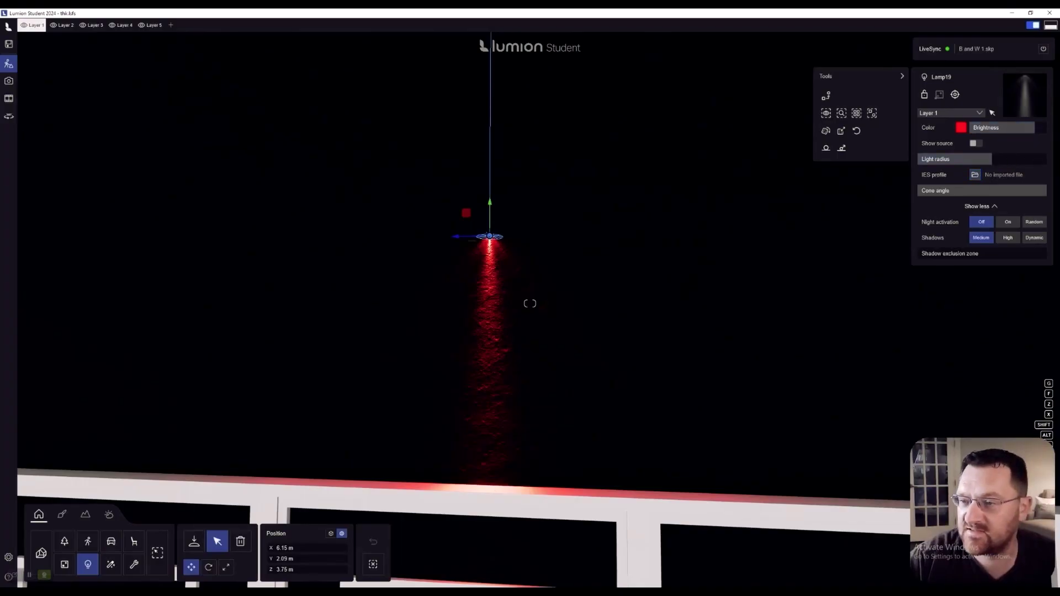
pyautogui.click(974, 174)
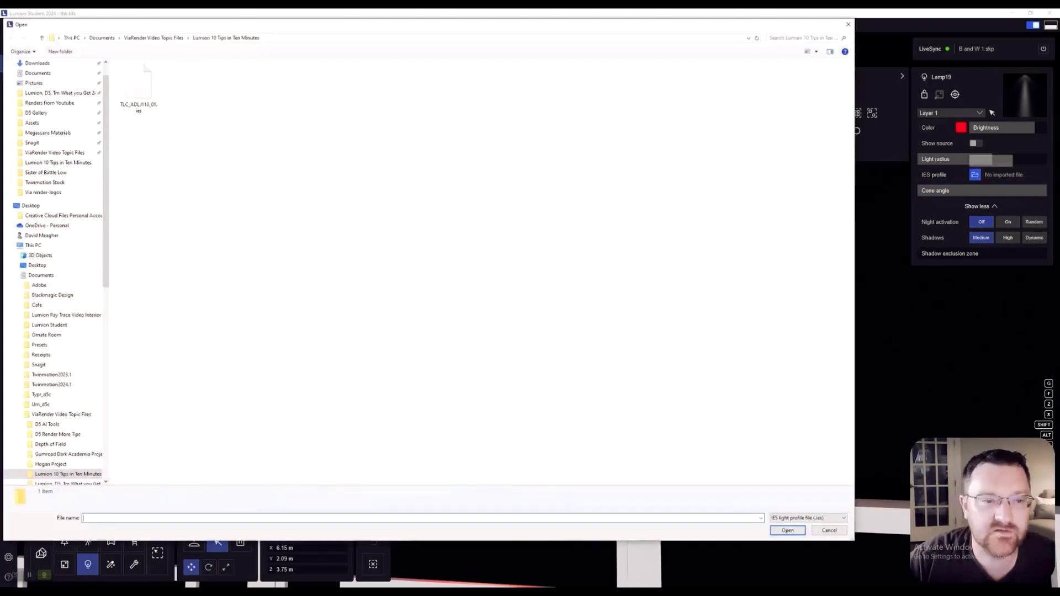
pyautogui.doubleClick(139, 89)
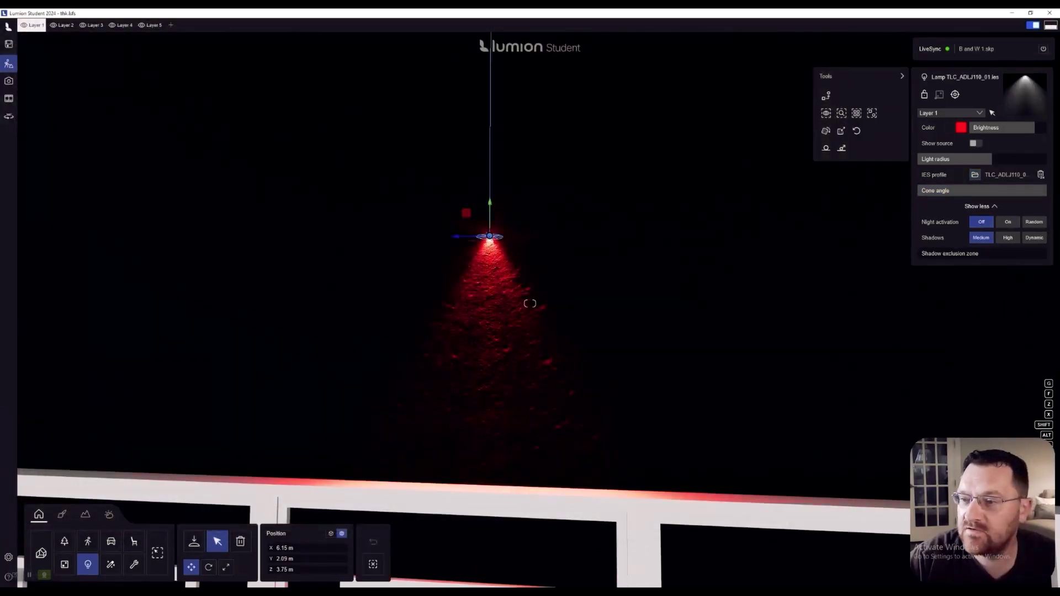
# Move the red spotlight away from the wall to about X 5.96 m
pyautogui.press('d')
pyautogui.moveTo(530, 303)
pyautogui.mouseDown(button='right')
pyautogui.moveTo(431, 275)
pyautogui.moveTo(402, 210)
pyautogui.moveTo(364, 231)
pyautogui.moveTo(530, 303)
pyautogui.mouseUp(button='right')
pyautogui.moveTo(551, 325); pyautogui.dragTo(475, 346)
pyautogui.moveTo(530, 303); pyautogui.dragTo(530, 303, button='right')
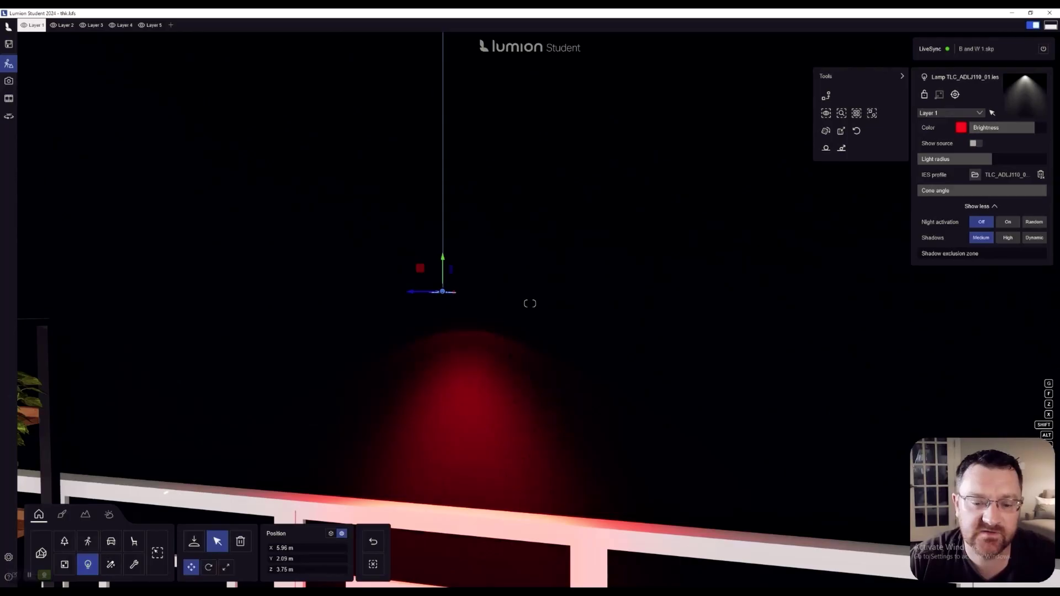
pyautogui.press('s')
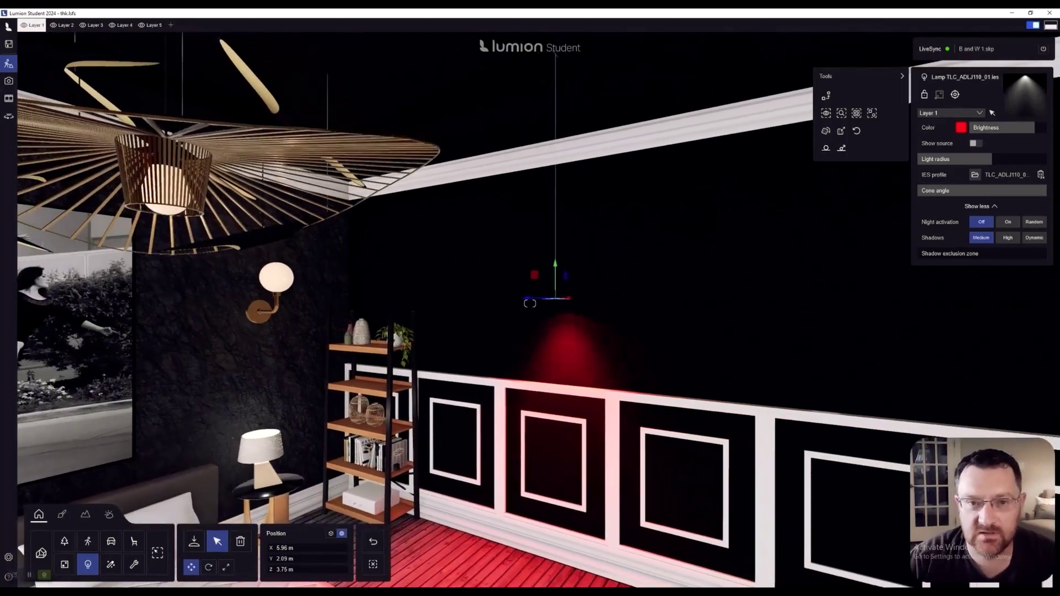
# Rotate the red spotlight so its beam tilts toward the bookshelf and the artwork wall
pyautogui.press('w')
pyautogui.press('w')
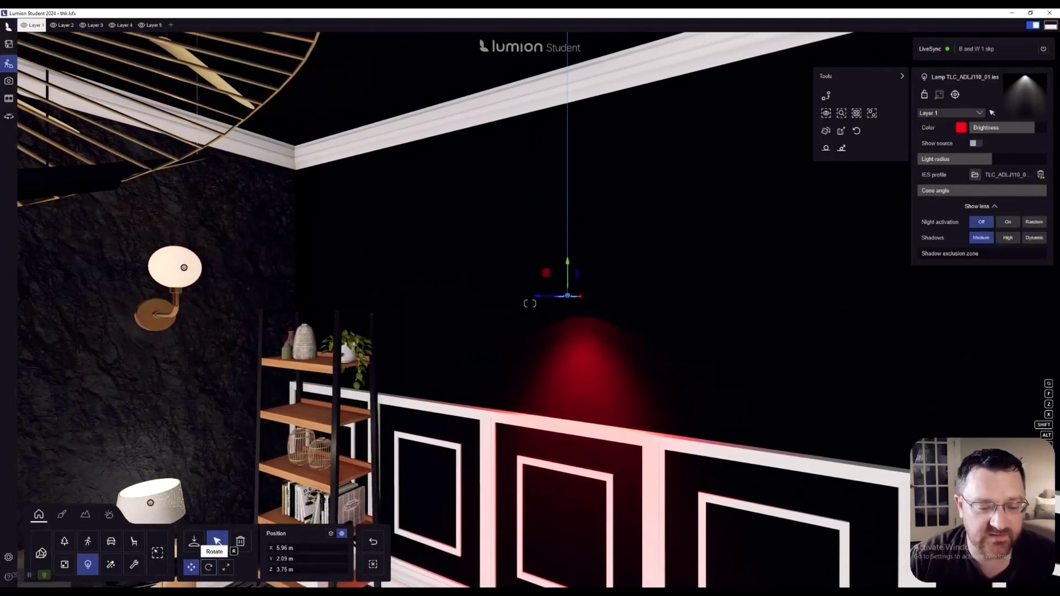
pyautogui.click(209, 567)
pyautogui.moveTo(551, 263); pyautogui.dragTo(585, 263)
pyautogui.moveTo(585, 262); pyautogui.dragTo(538, 264, button='right')
pyautogui.press('w')
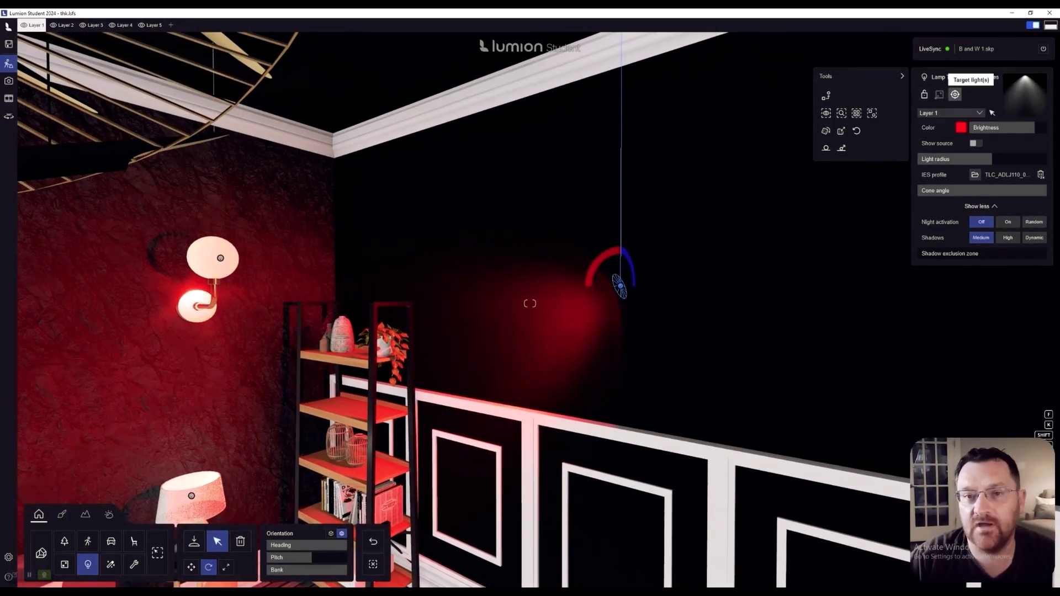
# Use Target light(s) to aim the red spotlight around the room, sweeping the beam over the bed, the artwork wall and the sconces
pyautogui.click(954, 95)
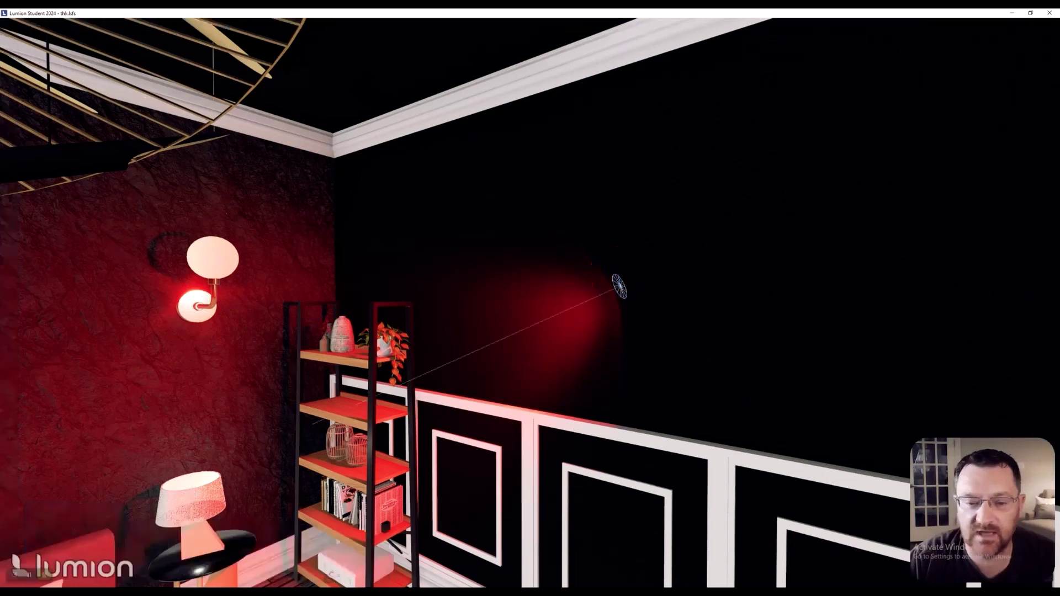
pyautogui.moveTo(530, 303); pyautogui.dragTo(356, 342, button='right')
pyautogui.moveTo(1029, 211); pyautogui.dragTo(991, 290, button='right')
pyautogui.press('w')
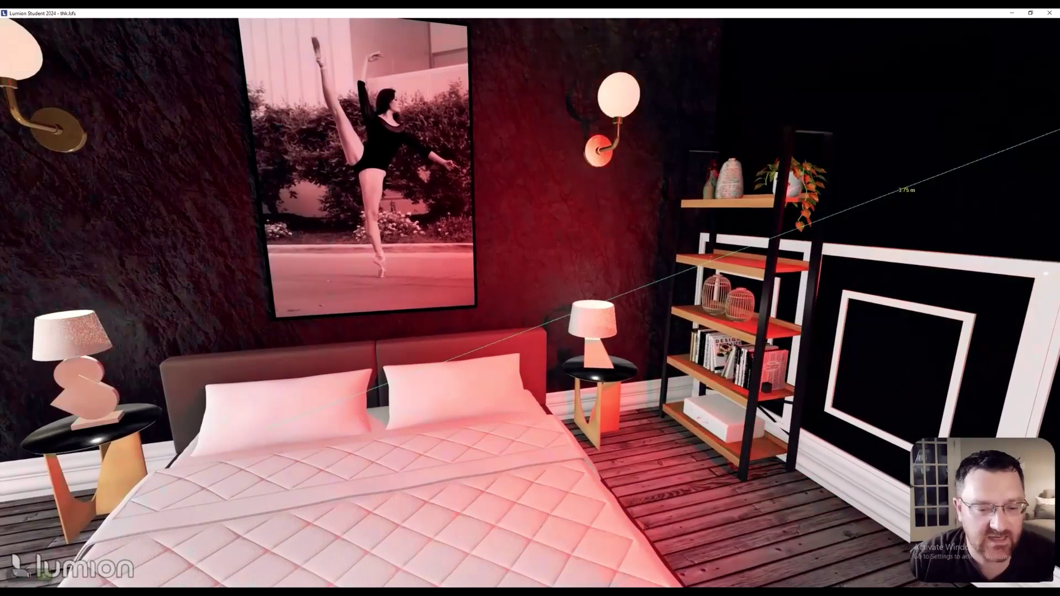
pyautogui.moveTo(970, 190); pyautogui.dragTo(916, 193, button='right')
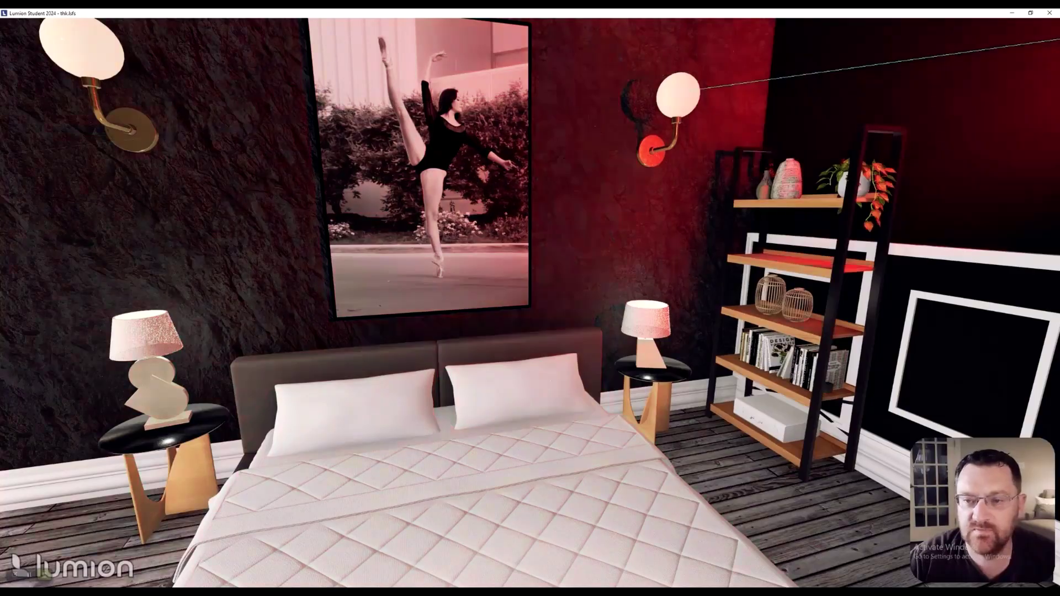
pyautogui.press('w')
pyautogui.moveTo(530, 302); pyautogui.dragTo(595, 202, button='right')
pyautogui.press('s')
pyautogui.press('s')
pyautogui.press('a')
pyautogui.press('e')
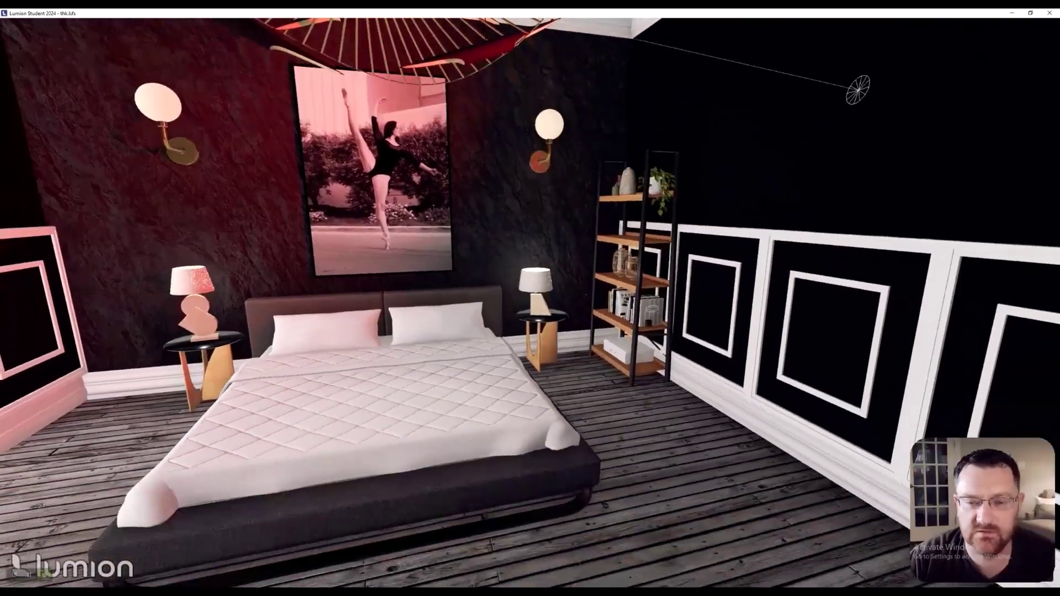
pyautogui.press('w')
pyautogui.press('w')
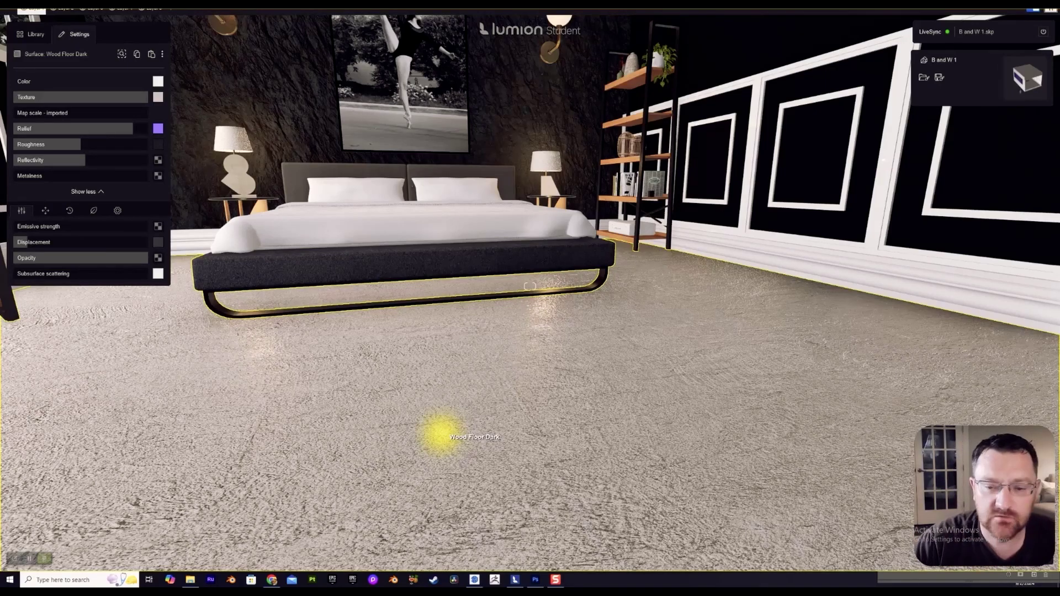
# Examine how the Wood Floor Dark surface reflects light around the bed, and preview its roughness map
pyautogui.moveTo(549, 359); pyautogui.dragTo(160, 359, button='right')
pyautogui.moveTo(469, 385); pyautogui.dragTo(949, 386, button='right')
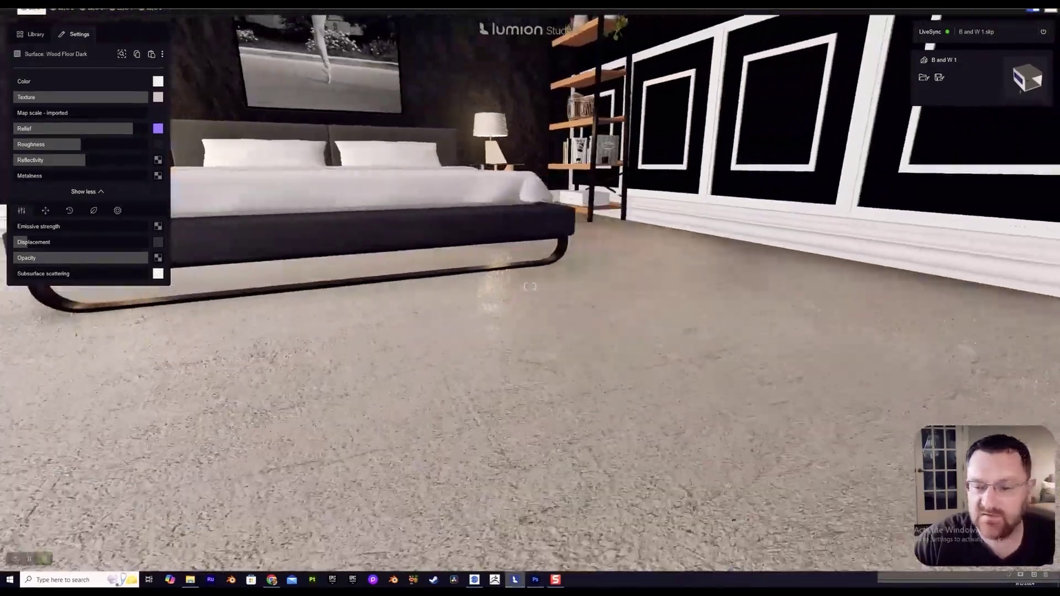
pyautogui.press('w')
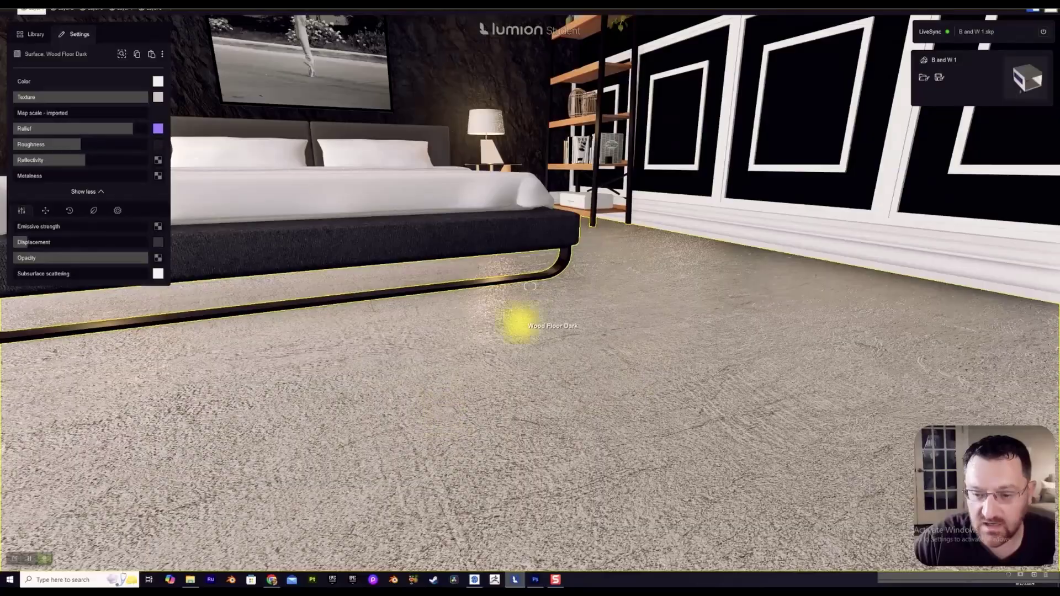
pyautogui.moveTo(160, 143)
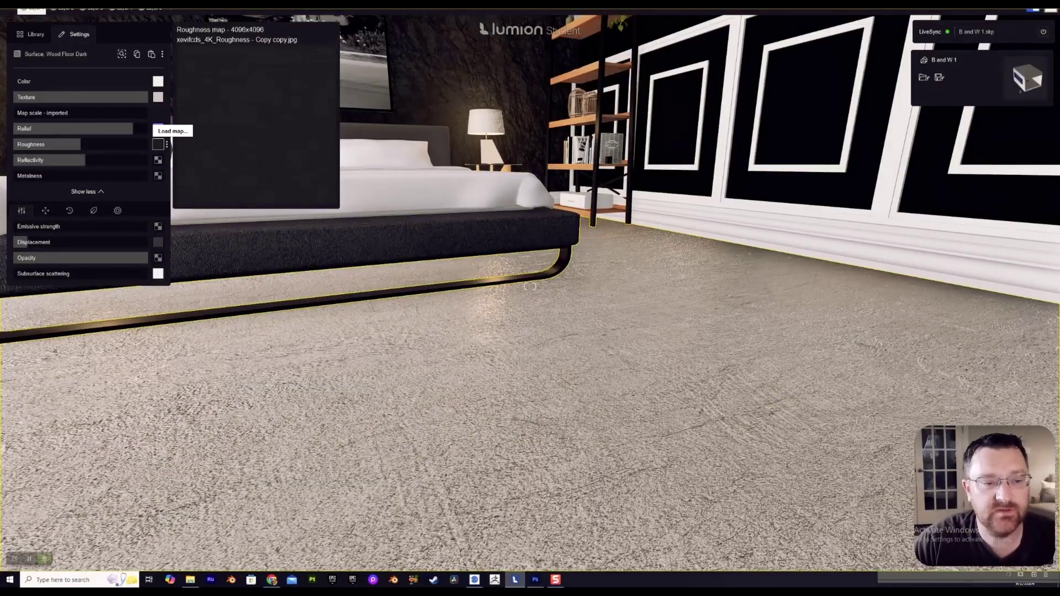
pyautogui.press('d')
pyautogui.moveTo(644, 458); pyautogui.dragTo(565, 438, button='right')
pyautogui.press('w')
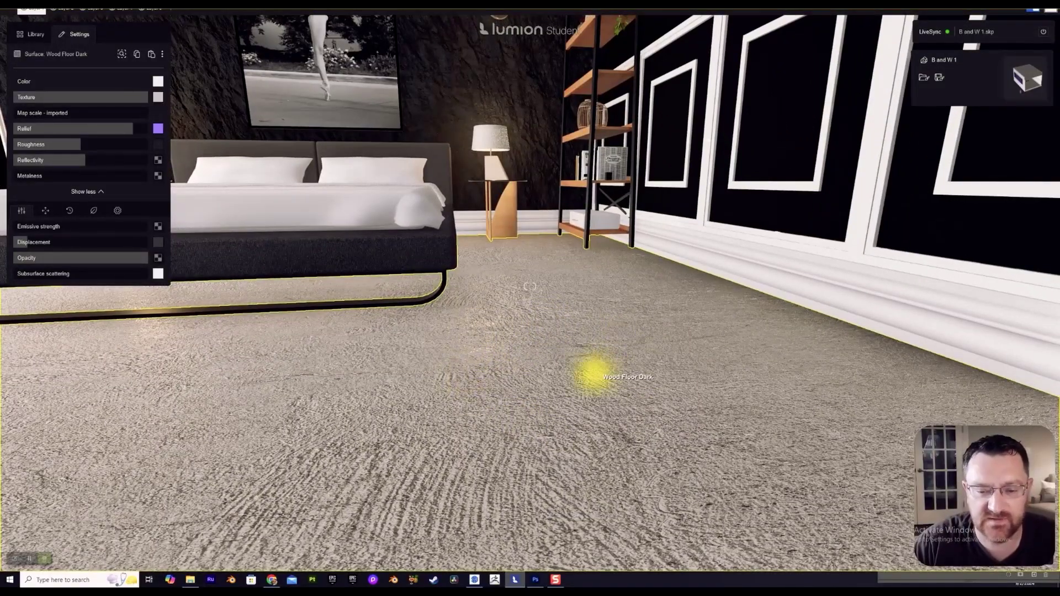
pyautogui.press('a')
pyautogui.moveTo(599, 374); pyautogui.dragTo(579, 329, button='right')
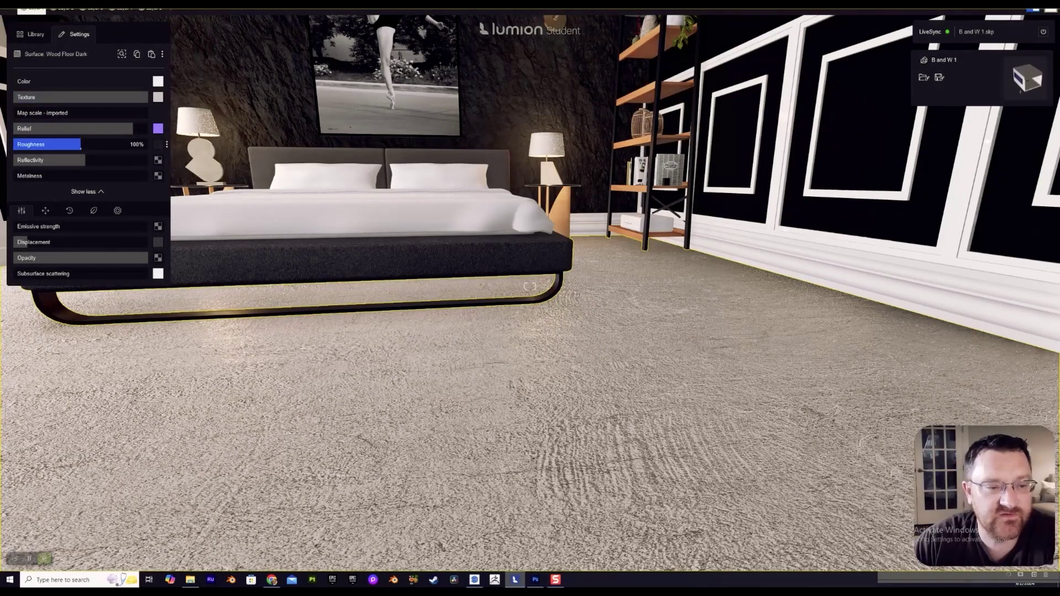
# Invert the roughness map of the Wood Floor Dark material and inspect the floor beside the bed
pyautogui.click(166, 144)
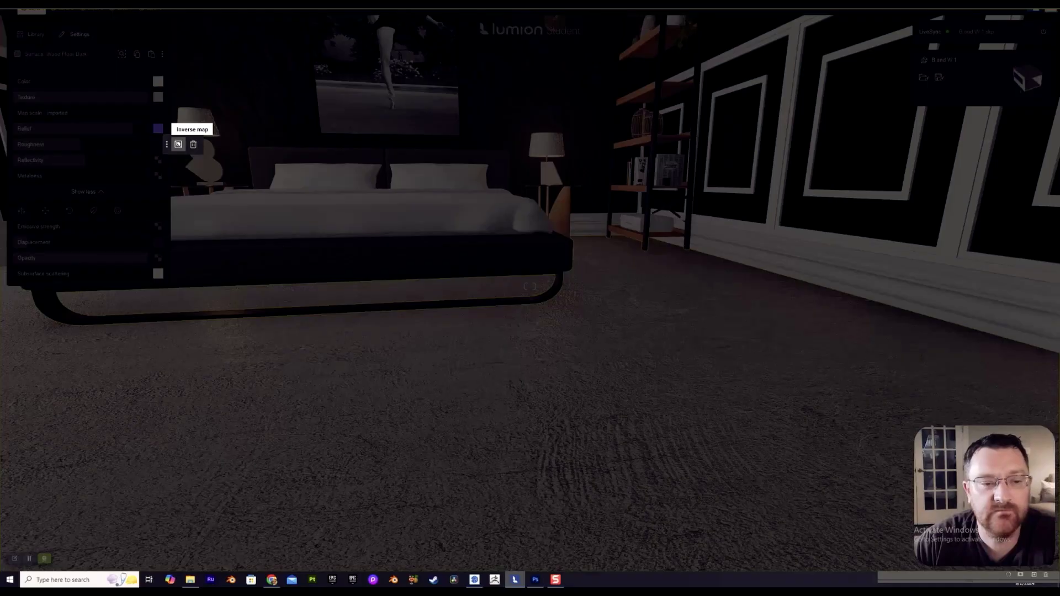
pyautogui.click(178, 144)
pyautogui.press('w')
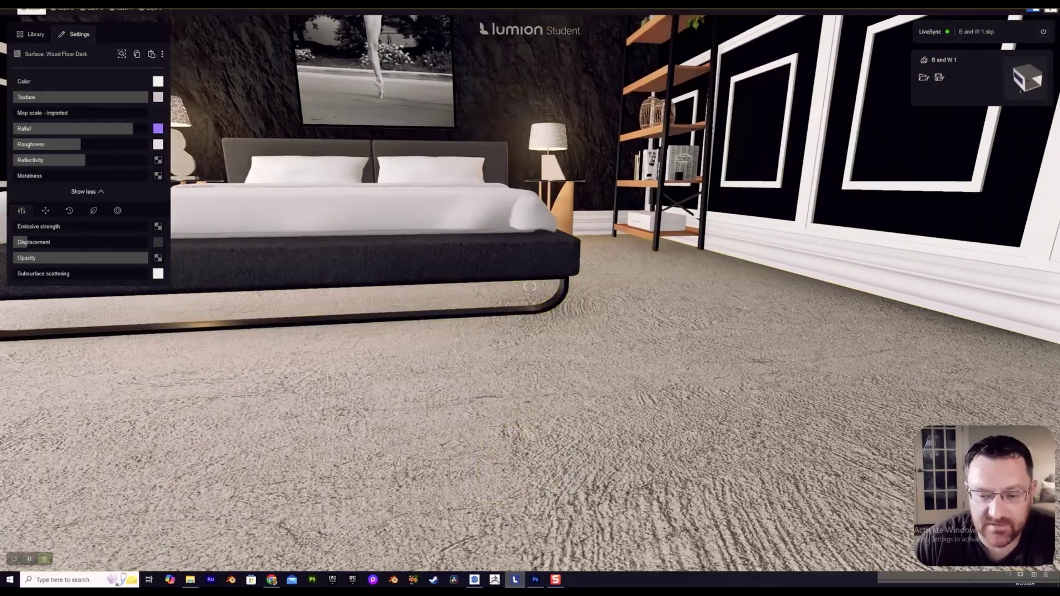
pyautogui.moveTo(536, 397); pyautogui.dragTo(410, 447, button='right')
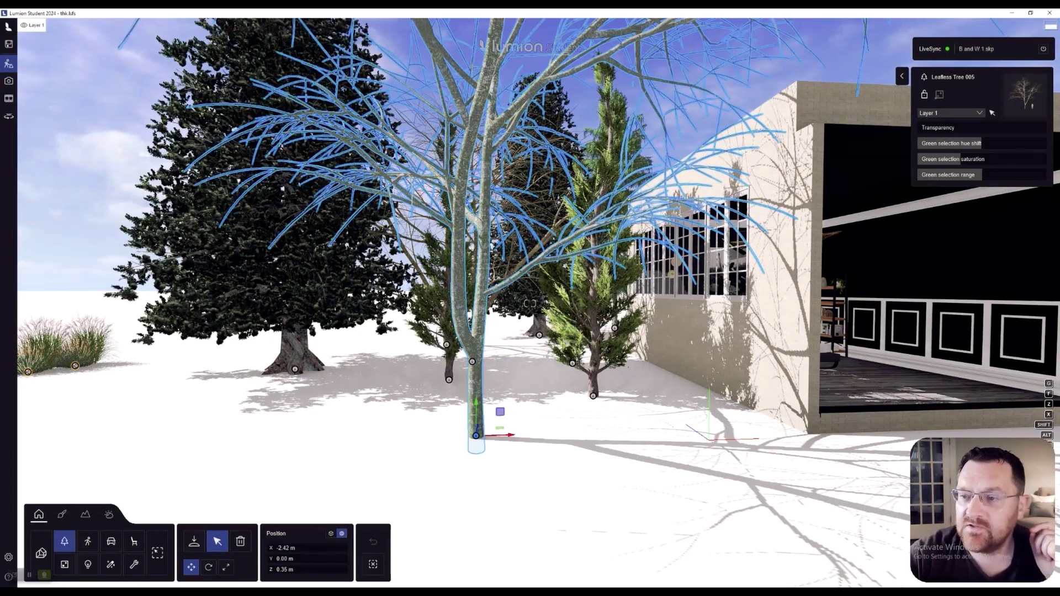
# Replace the selected leafless tree with Austrian Pine Flowers RT from the Austrian Pine conifer collection
pyautogui.click(902, 76)
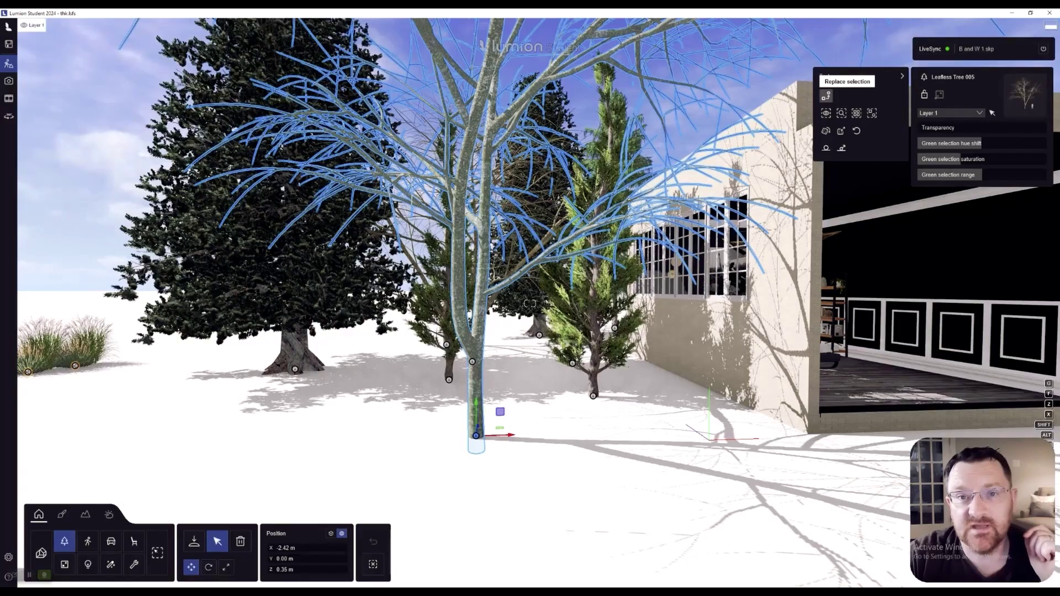
pyautogui.click(825, 96)
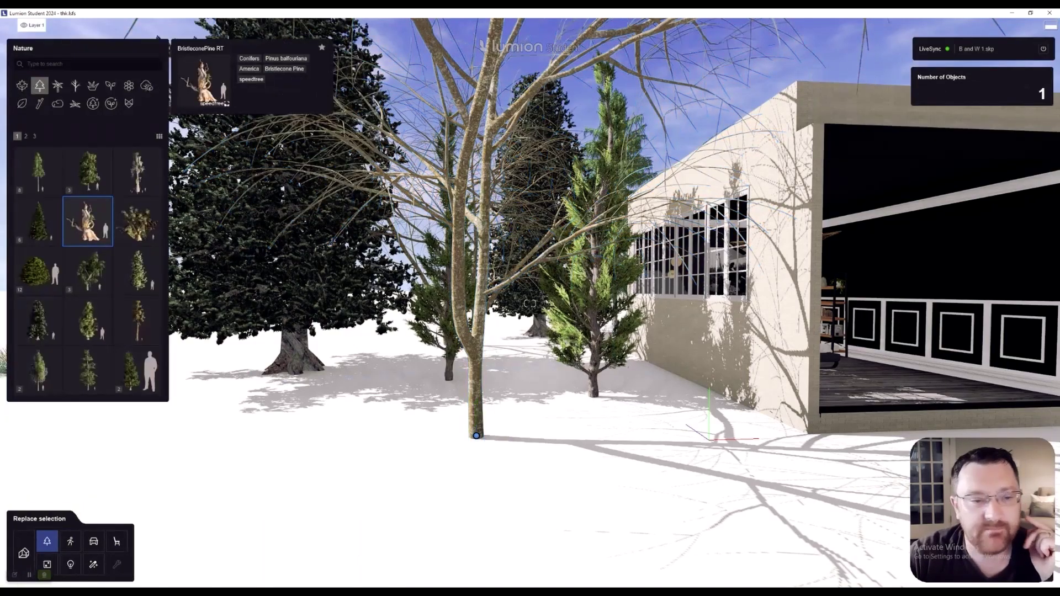
pyautogui.moveTo(38, 168)
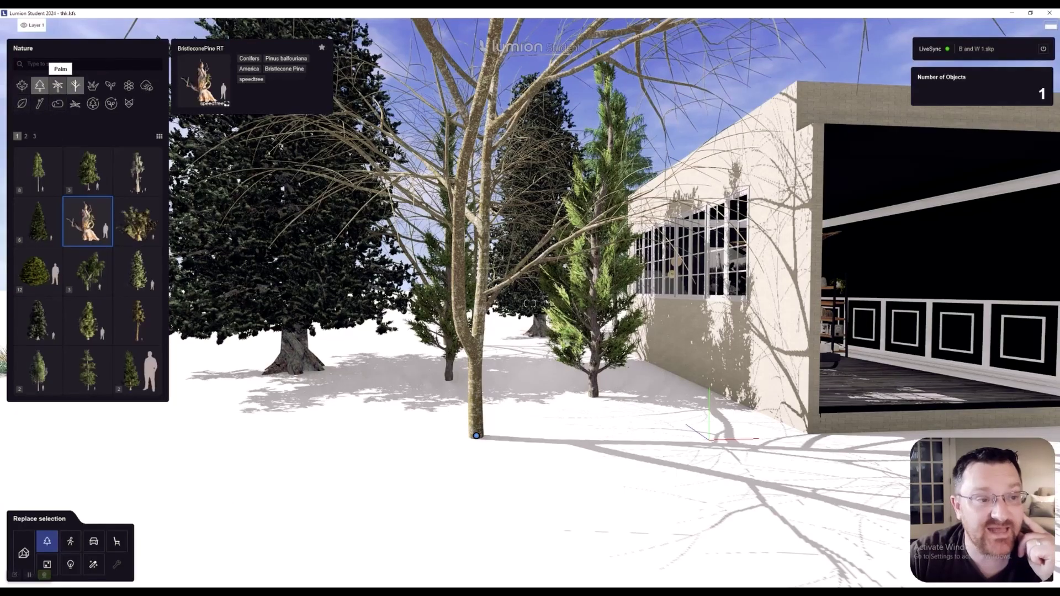
pyautogui.moveTo(87, 171)
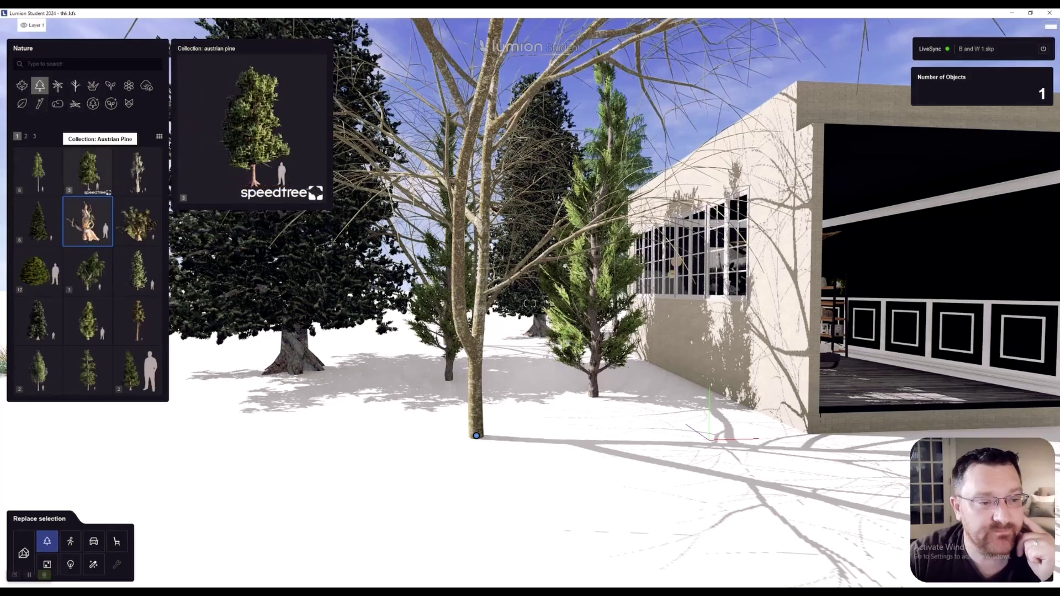
pyautogui.click(88, 166)
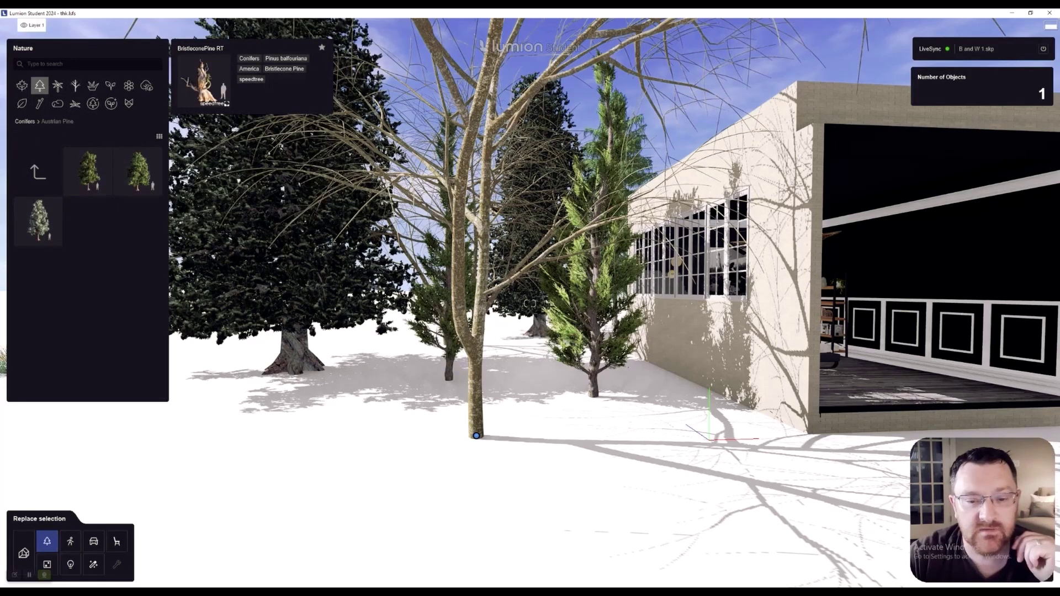
pyautogui.click(88, 168)
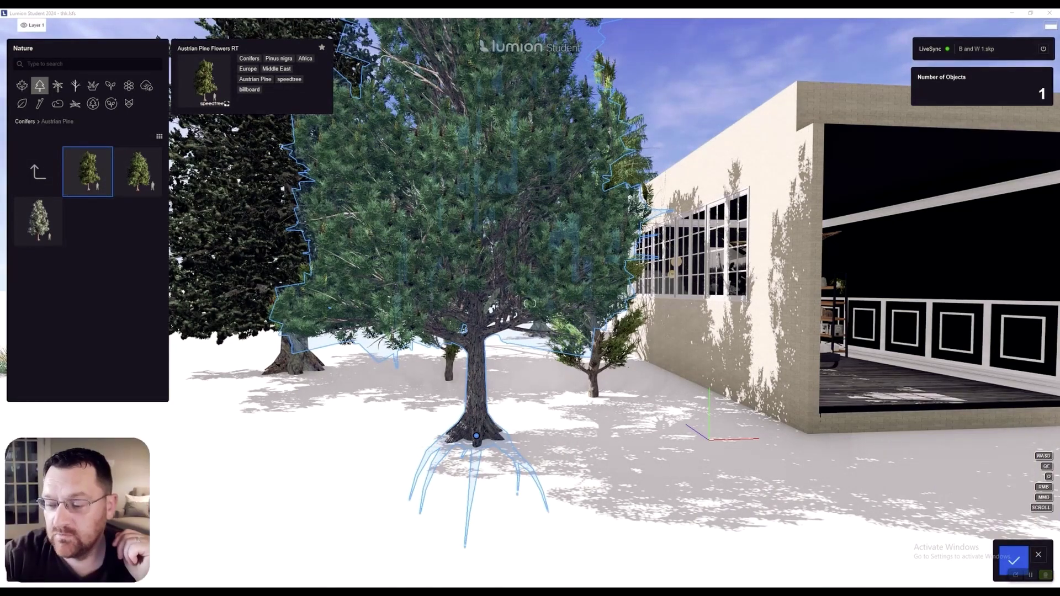
pyautogui.click(1014, 561)
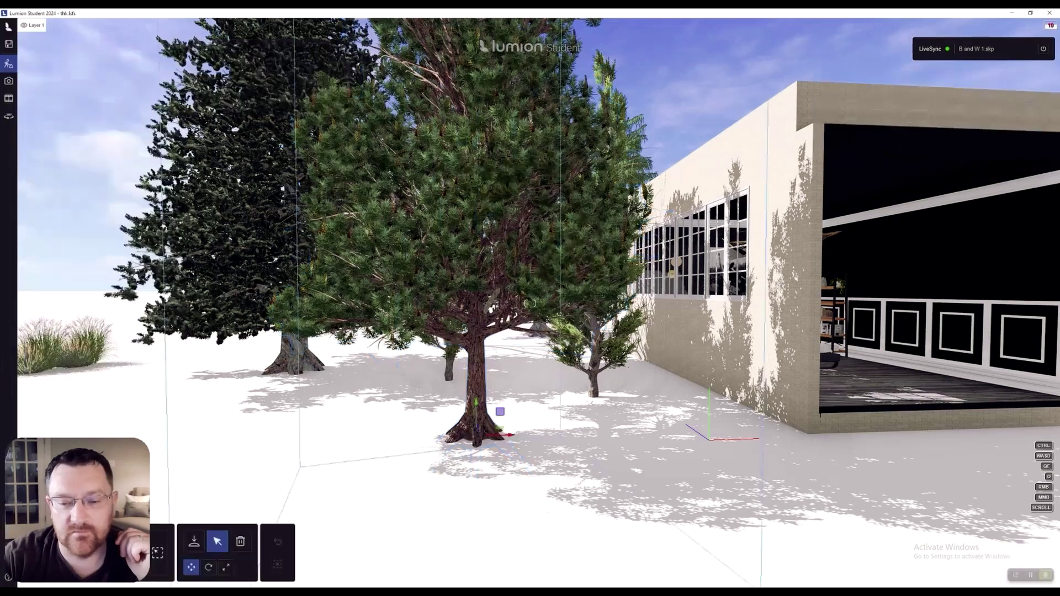
pyautogui.press('s')
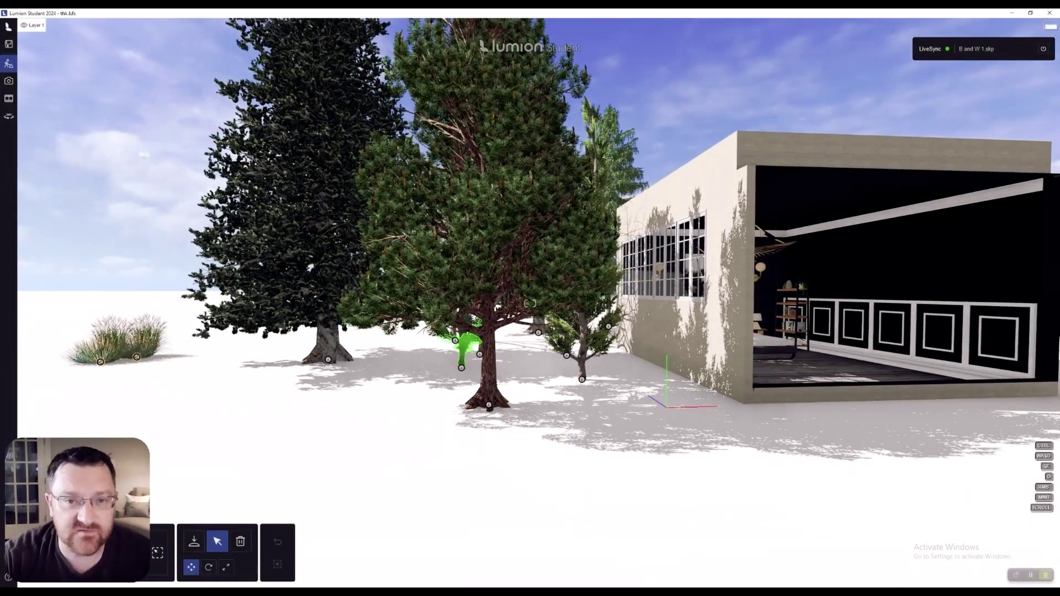
pyautogui.press('d')
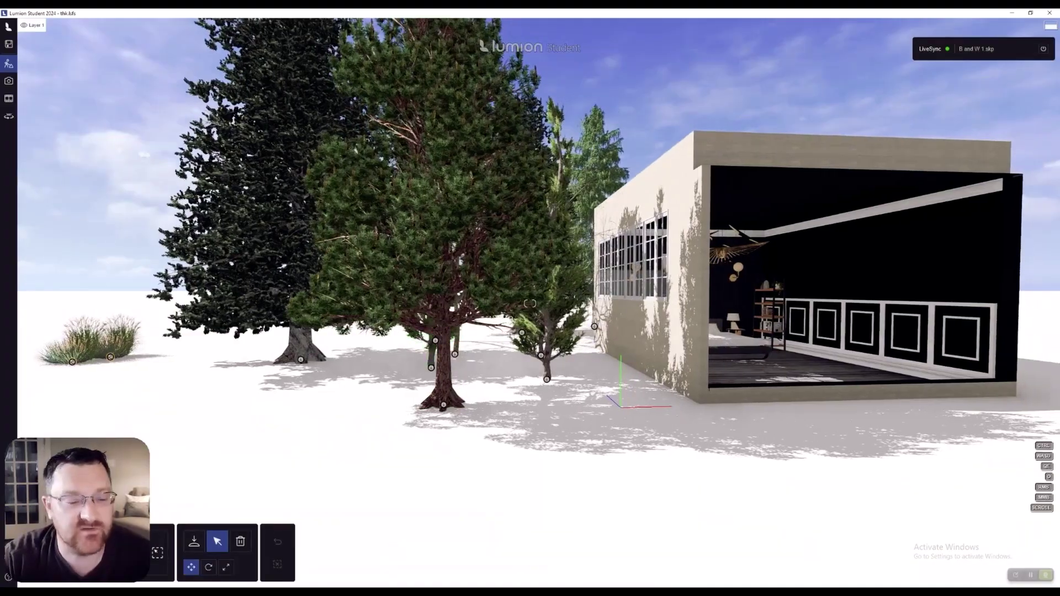